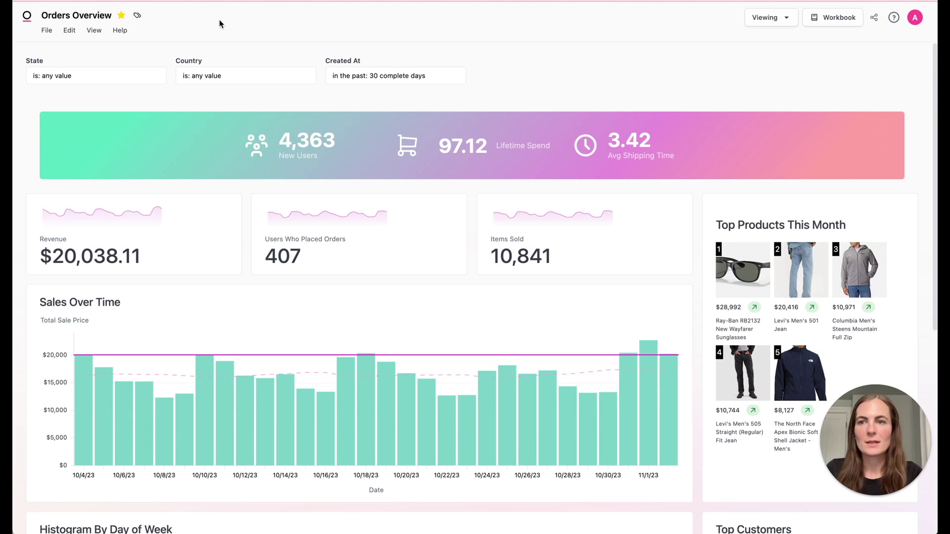
- Filter the dashboard's Country to USA
{"action": "left_click", "coordinate": [231, 81]}
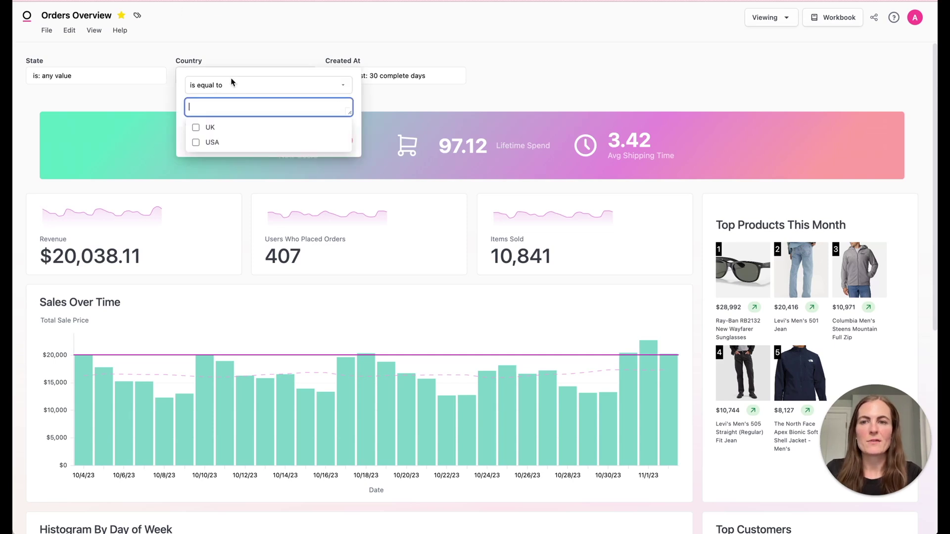
{"action": "left_click", "coordinate": [209, 143]}
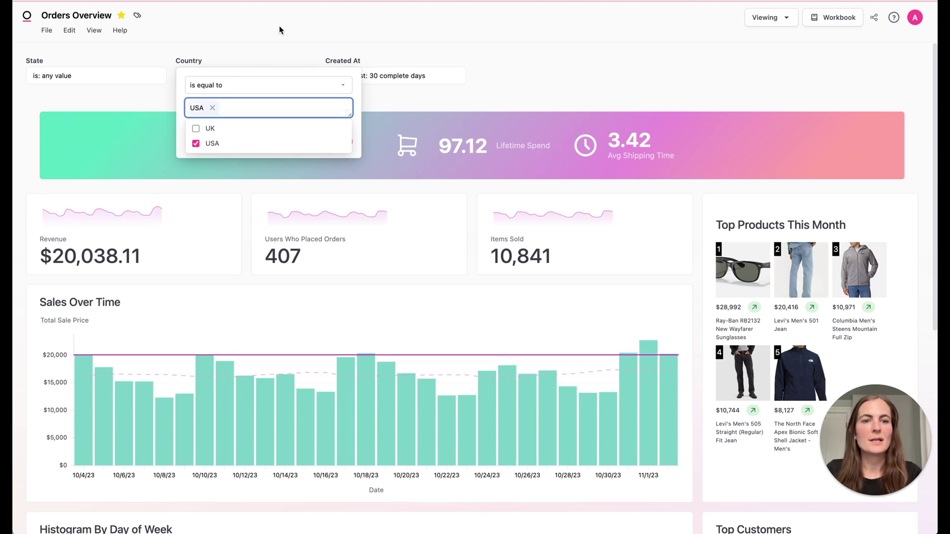
{"action": "left_click", "coordinate": [279, 29]}
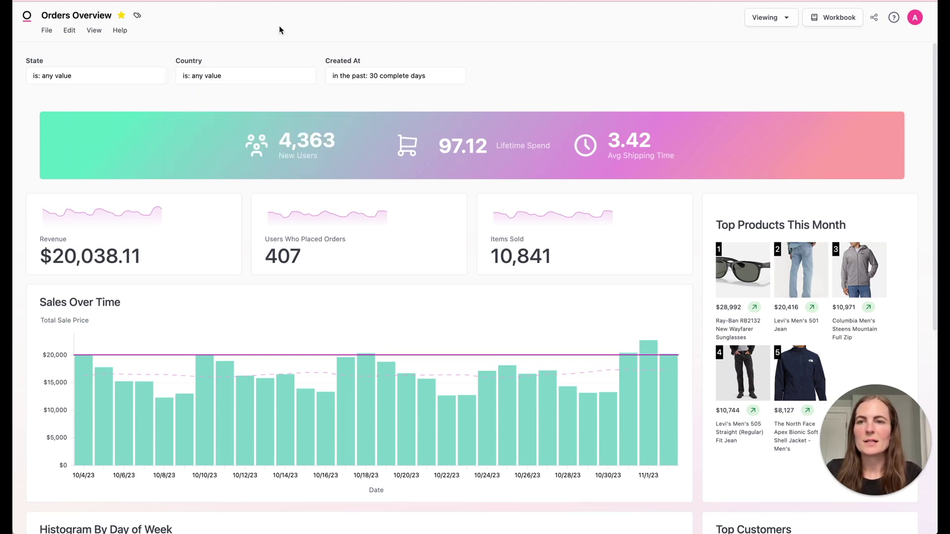
- Check the drill option on the Sales Over Time chart and the link options for the first Top Customers row
{"action": "scroll", "coordinate": [535, 141], "scroll_direction": "down", "scroll_amount": 3}
{"action": "scroll", "coordinate": [535, 141], "scroll_direction": "down", "scroll_amount": 1}
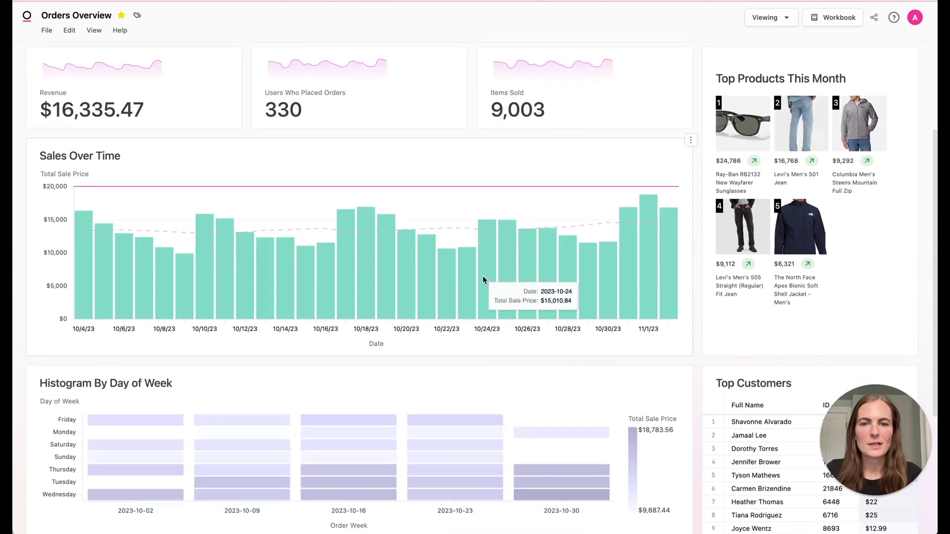
{"action": "left_click", "coordinate": [482, 275]}
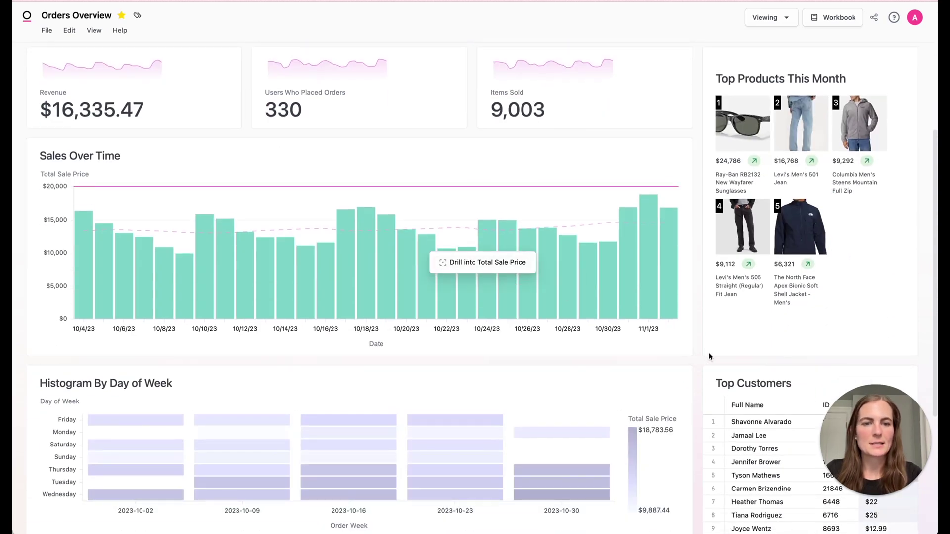
{"action": "scroll", "coordinate": [711, 354], "scroll_direction": "down", "scroll_amount": 5}
{"action": "right_click", "coordinate": [833, 225]}
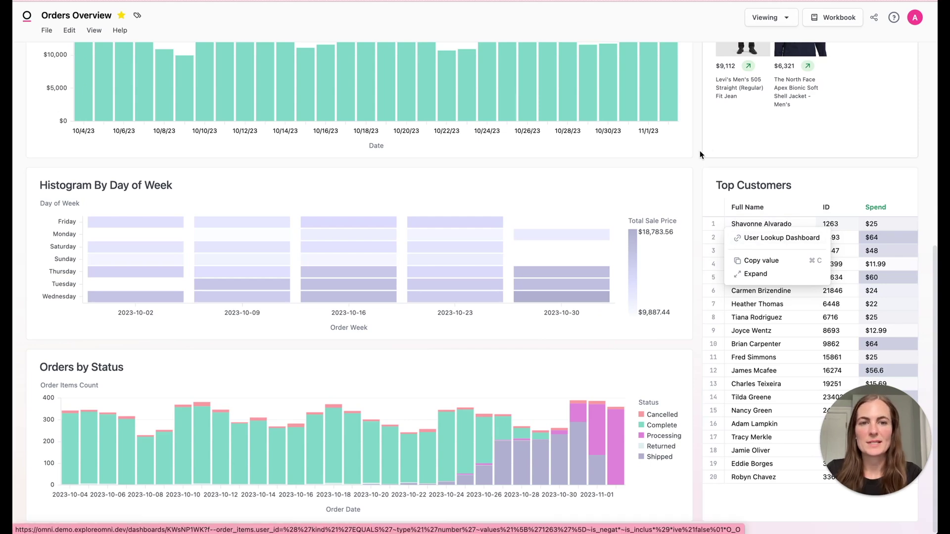
{"action": "left_click", "coordinate": [695, 173]}
{"action": "scroll", "coordinate": [700, 154], "scroll_direction": "up", "scroll_amount": 7}
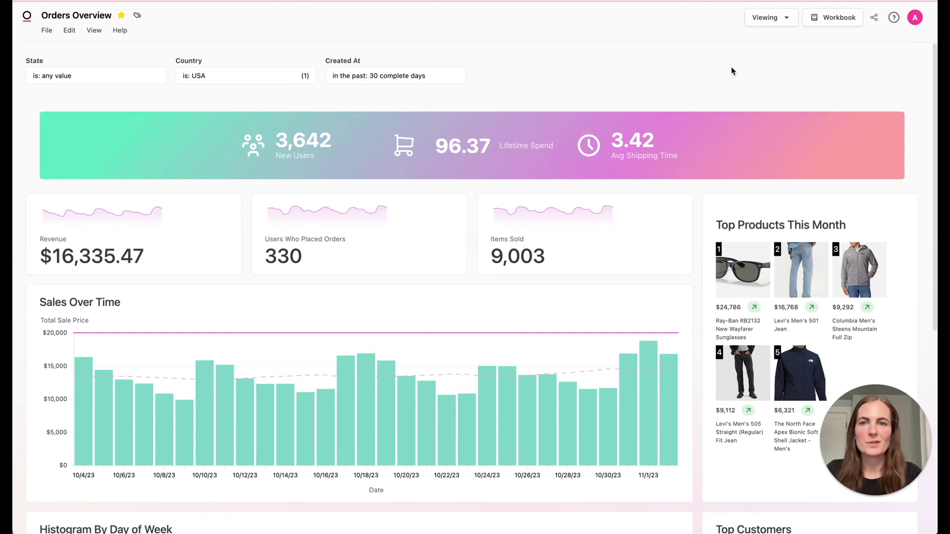
- Open the dashboard's workbook and add a new query tab
{"action": "left_click", "coordinate": [836, 20]}
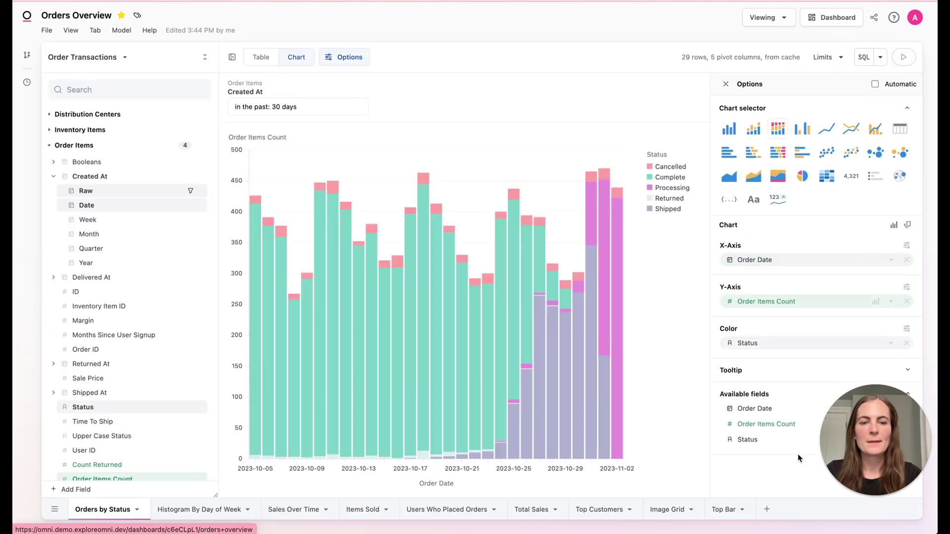
{"action": "left_click", "coordinate": [767, 512]}
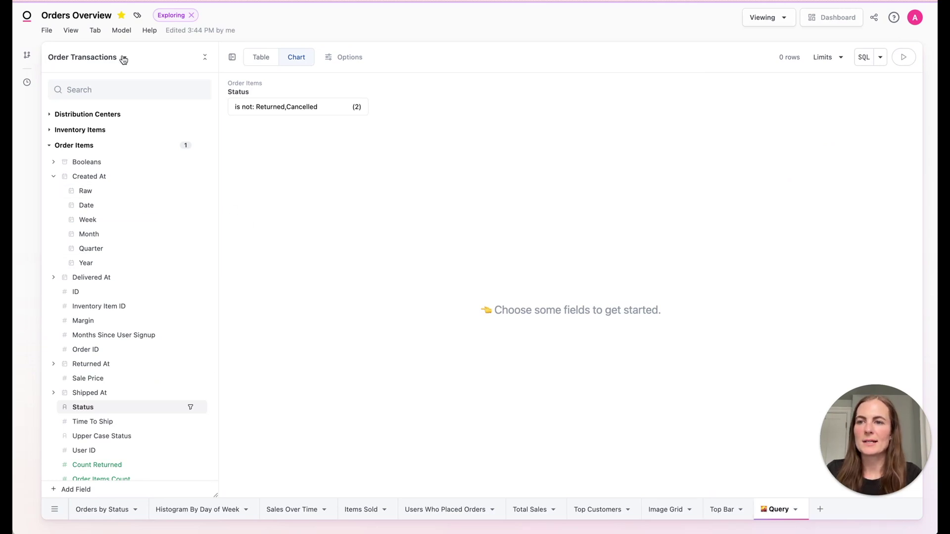
- Examine the dimensions and measures under Order Items, including the description and aggregation options of Margin
{"action": "left_click", "coordinate": [87, 146]}
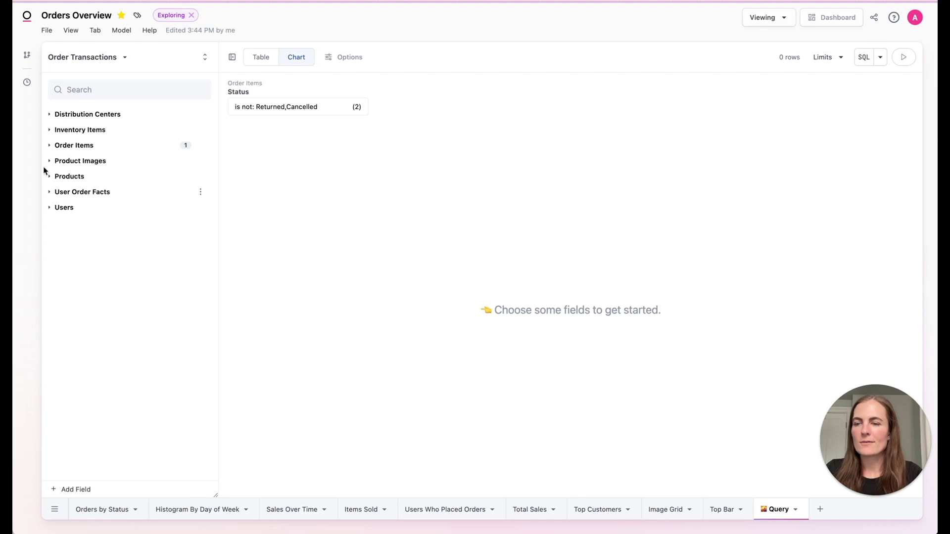
{"action": "left_click", "coordinate": [73, 146]}
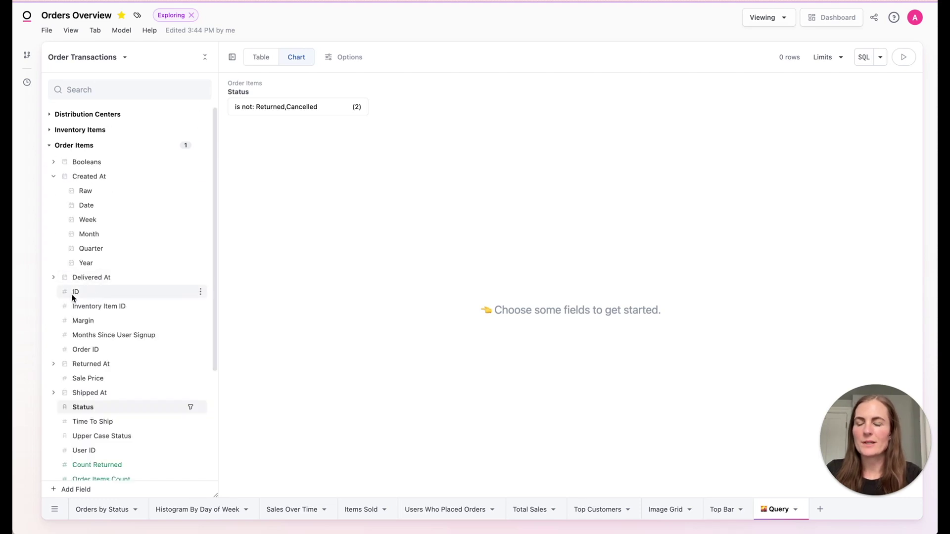
{"action": "scroll", "coordinate": [91, 307], "scroll_direction": "down", "scroll_amount": 1}
{"action": "right_click", "coordinate": [91, 305]}
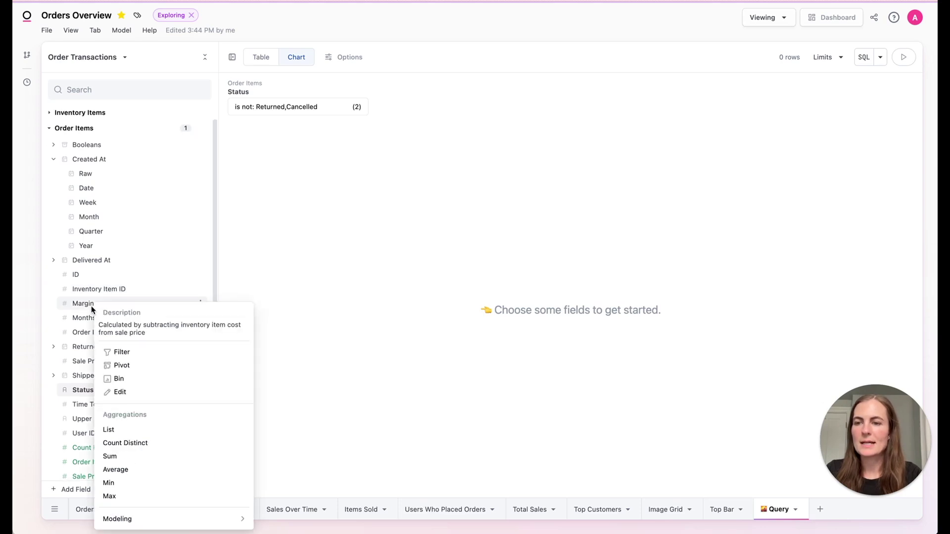
{"action": "left_click", "coordinate": [19, 304]}
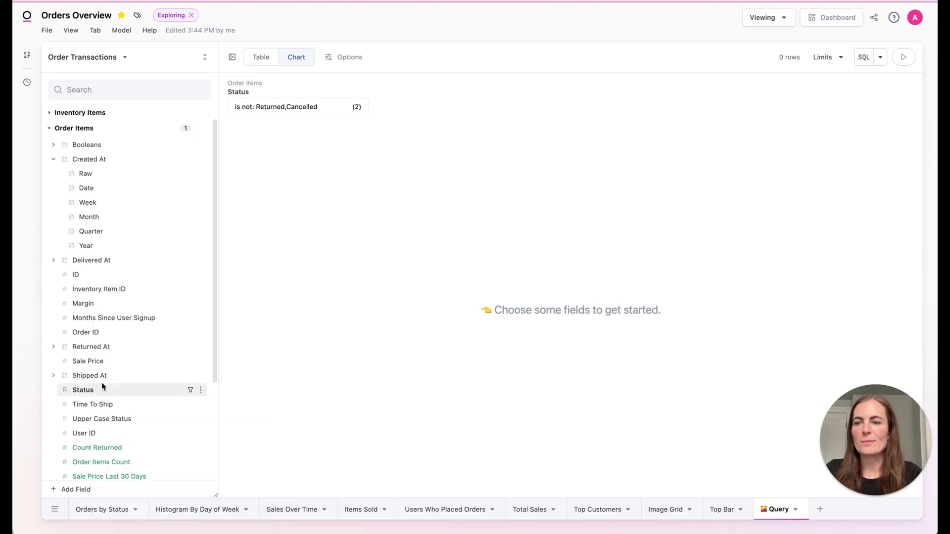
{"action": "scroll", "coordinate": [102, 387], "scroll_direction": "down", "scroll_amount": 5}
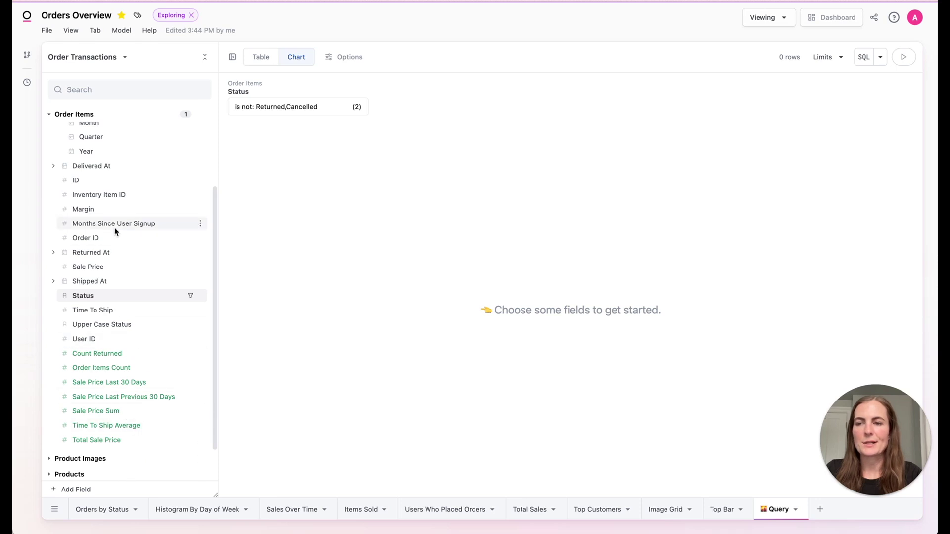
{"action": "scroll", "coordinate": [115, 227], "scroll_direction": "up", "scroll_amount": 4}
{"action": "scroll", "coordinate": [114, 227], "scroll_direction": "up", "scroll_amount": 2}
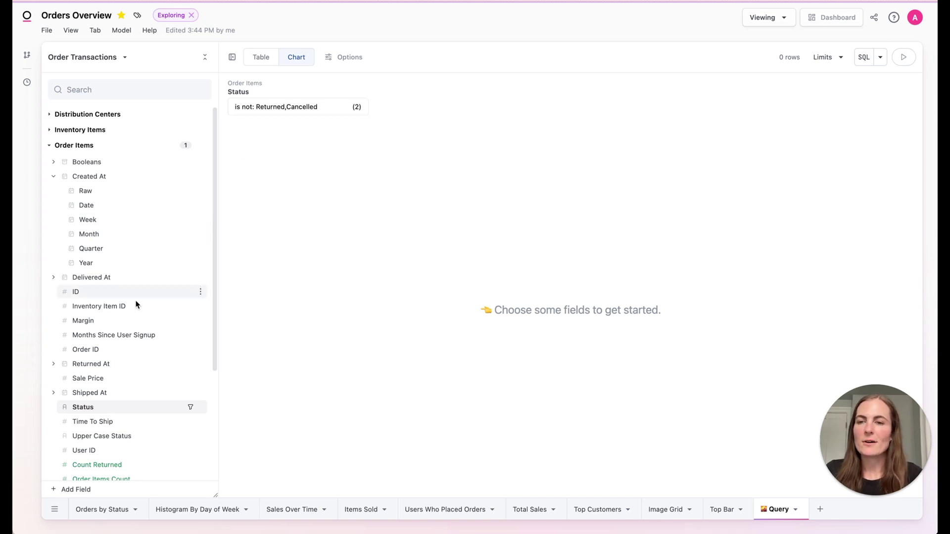
- Add the Order Items Count measure to the query and show the result as a table with its generated SQL
{"action": "scroll", "coordinate": [132, 335], "scroll_direction": "down", "scroll_amount": 2}
{"action": "scroll", "coordinate": [132, 335], "scroll_direction": "down", "scroll_amount": 2}
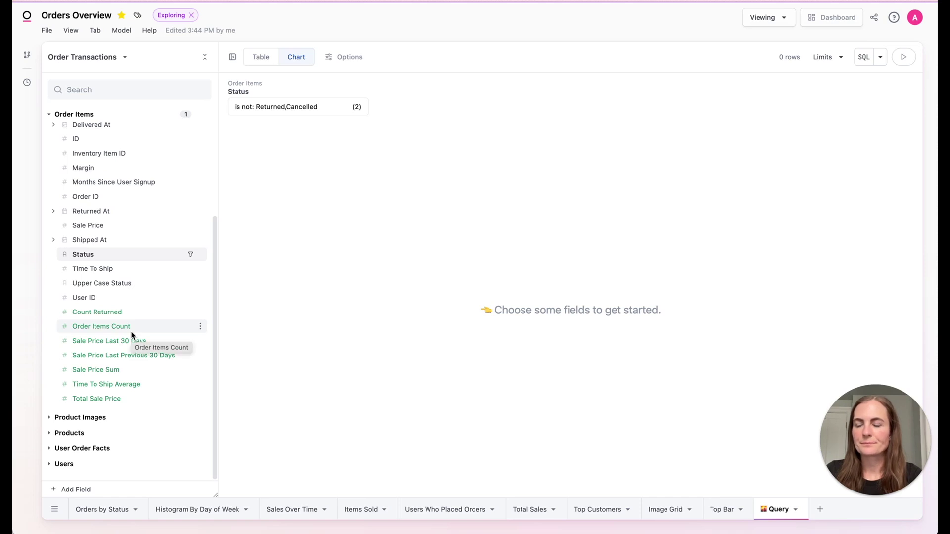
{"action": "left_click", "coordinate": [115, 328]}
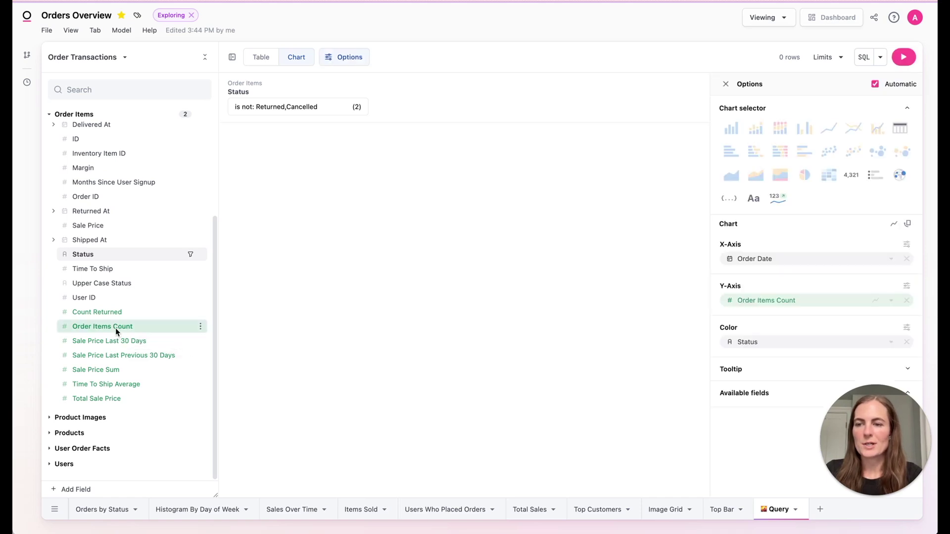
{"action": "left_click", "coordinate": [726, 84]}
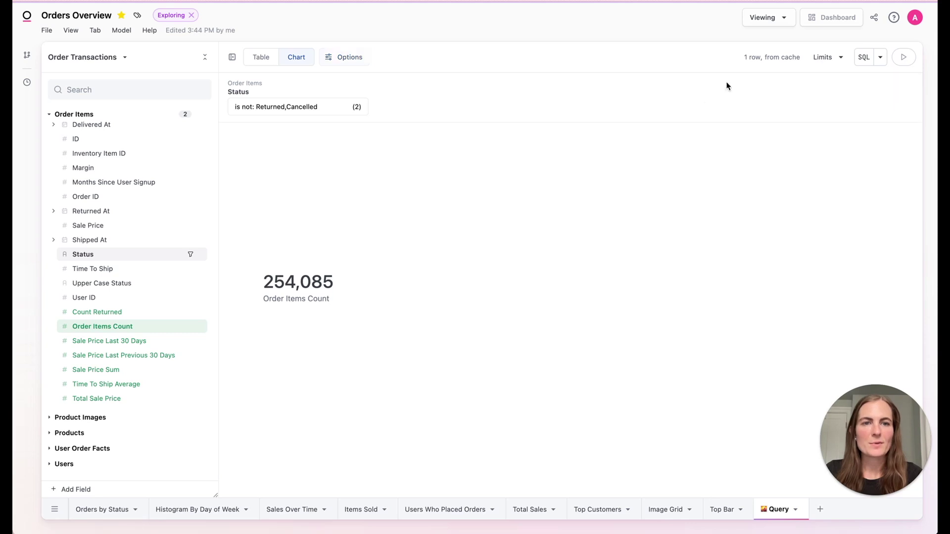
{"action": "left_click", "coordinate": [258, 57]}
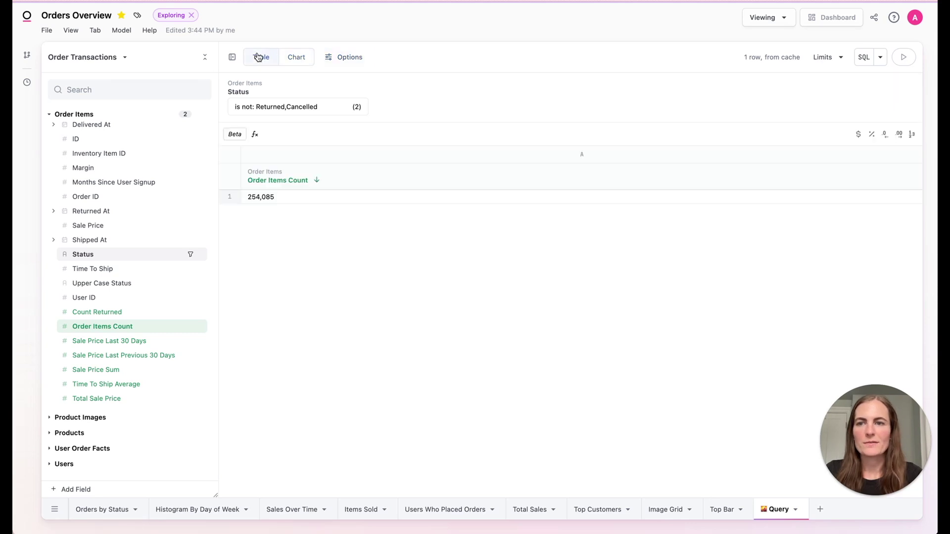
{"action": "left_click", "coordinate": [863, 57]}
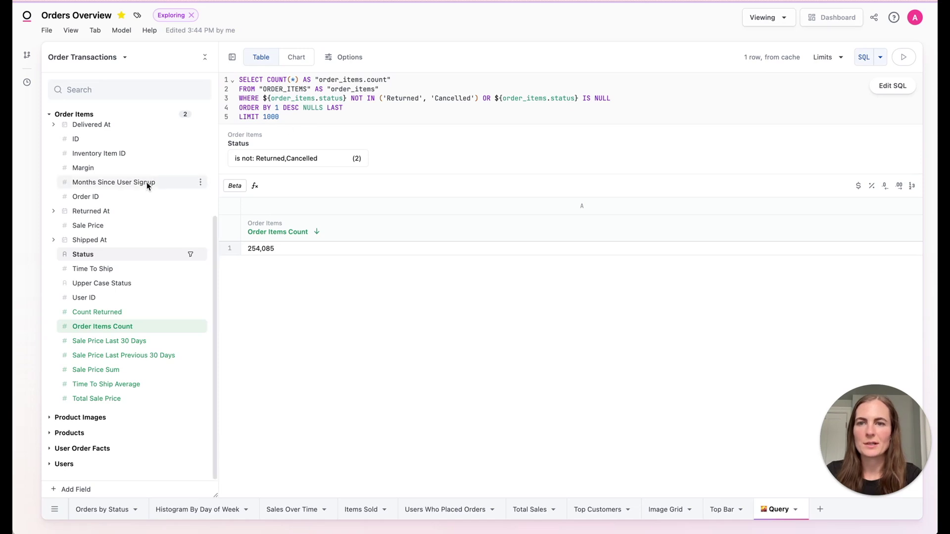
- Filter the query on Created At to the past 30 days
{"action": "scroll", "coordinate": [147, 182], "scroll_direction": "up", "scroll_amount": 3}
{"action": "left_click", "coordinate": [200, 178]}
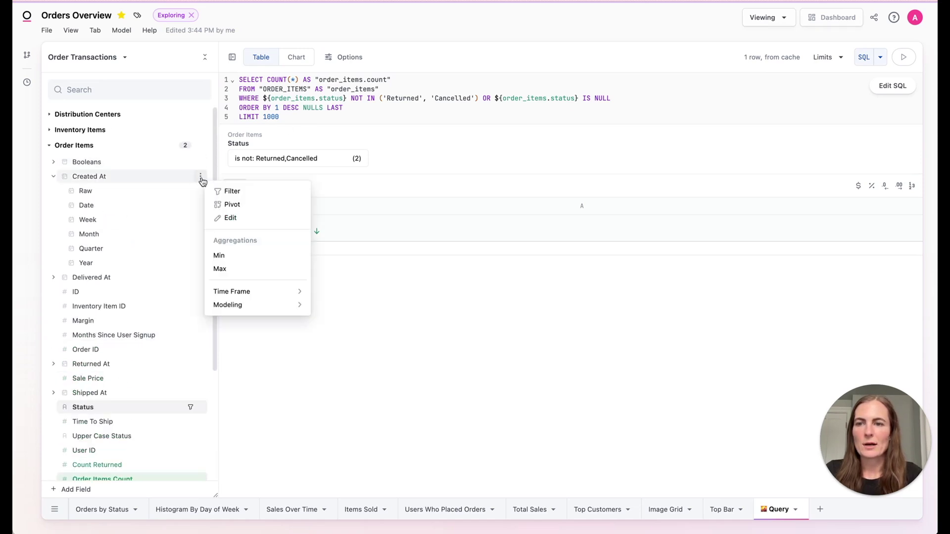
{"action": "left_click", "coordinate": [230, 190]}
{"action": "type", "text": "30"}
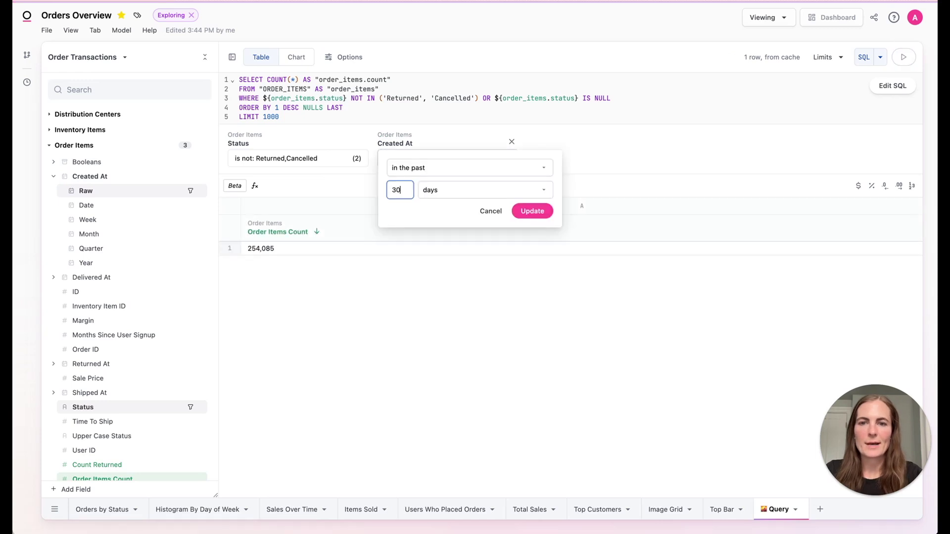
{"action": "left_click", "coordinate": [538, 212]}
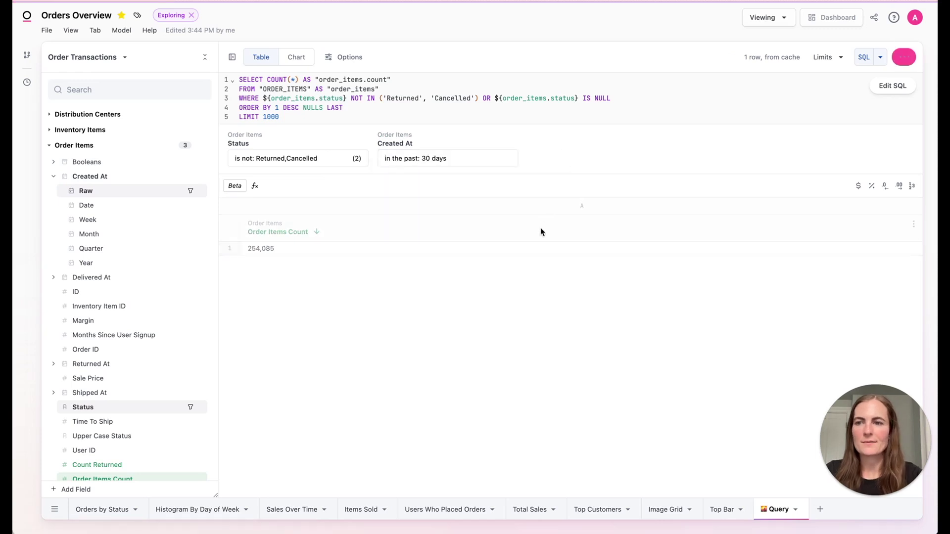
- Review the extra time frames for Created At, add its Date field to the query, and hide the SQL
{"action": "right_click", "coordinate": [104, 178]}
{"action": "mouse_move", "coordinate": [149, 293]}
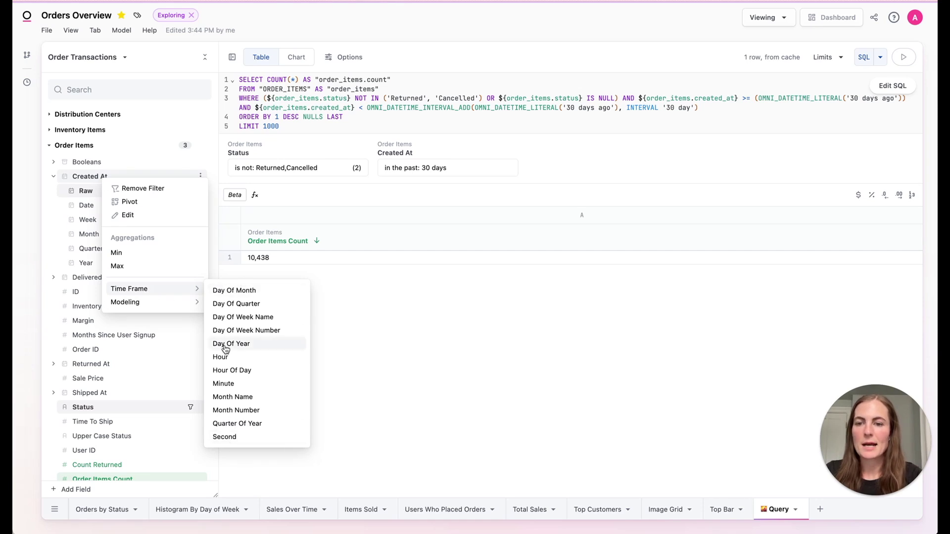
{"action": "left_click", "coordinate": [85, 205]}
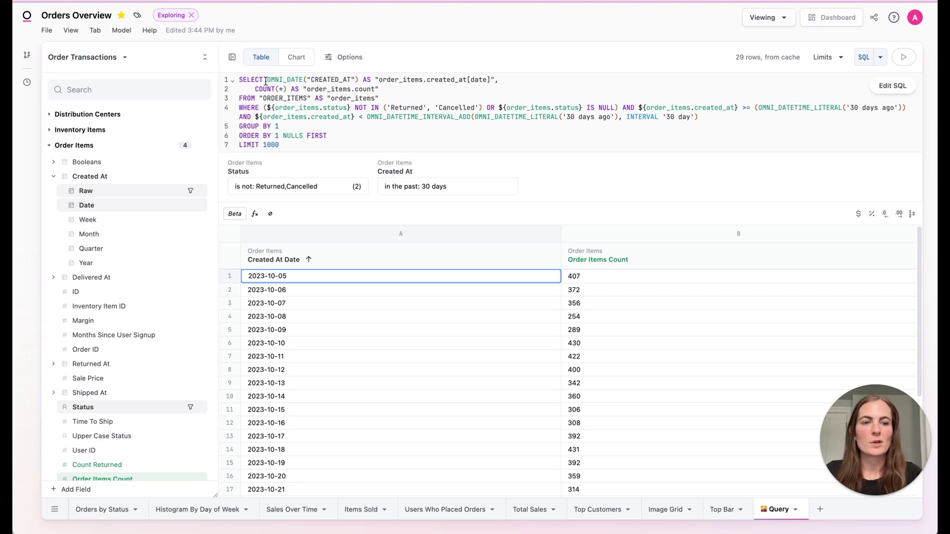
{"action": "left_click", "coordinate": [865, 58]}
- Visualize the query as an area chart after trying the column, line and scatter types
{"action": "left_click", "coordinate": [297, 57]}
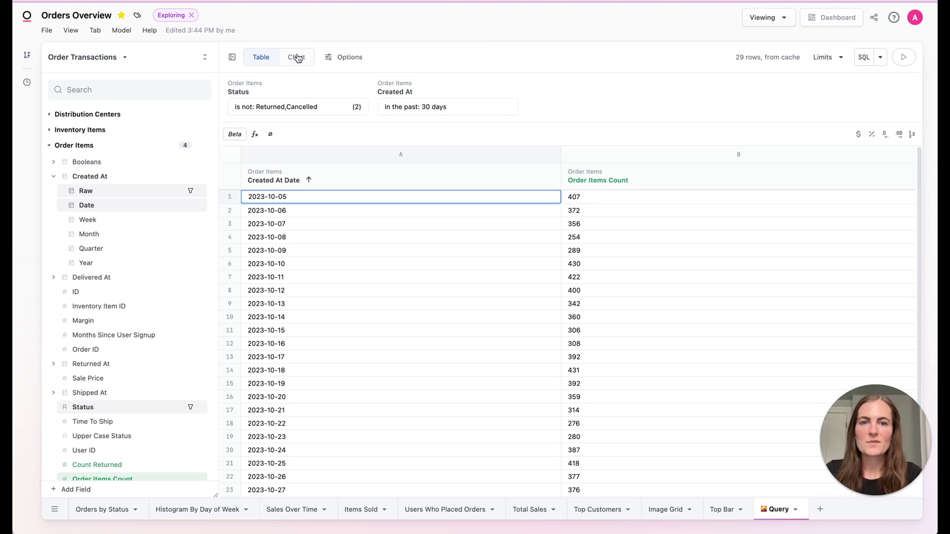
{"action": "left_click", "coordinate": [347, 57]}
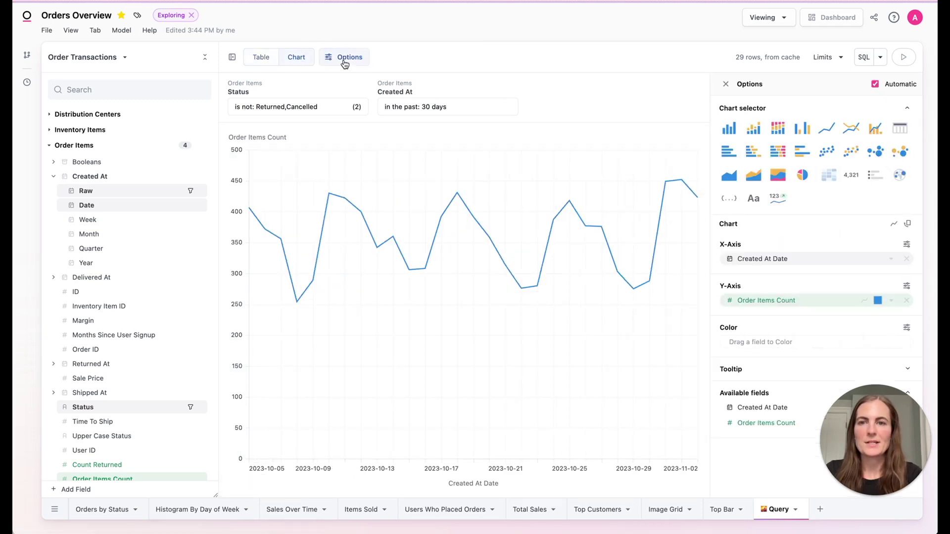
{"action": "left_click", "coordinate": [735, 134]}
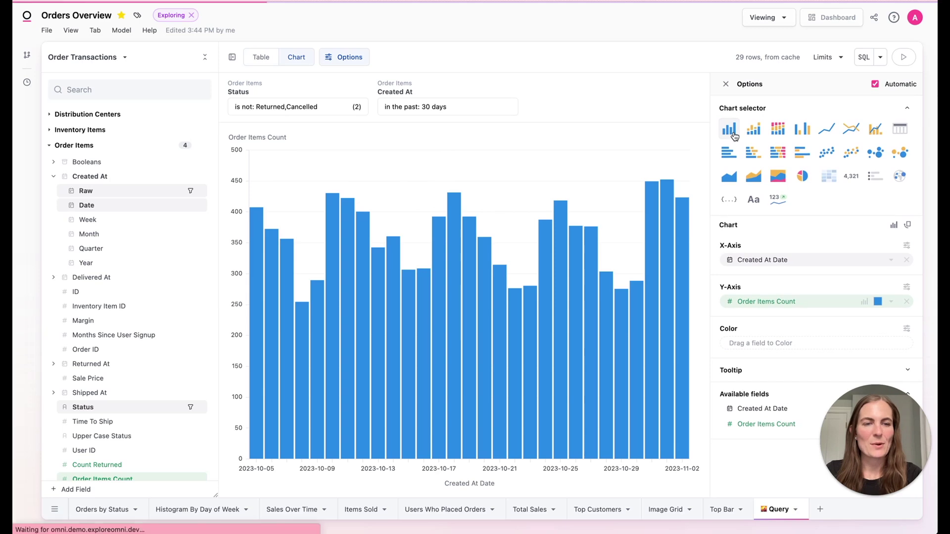
{"action": "left_click", "coordinate": [827, 130]}
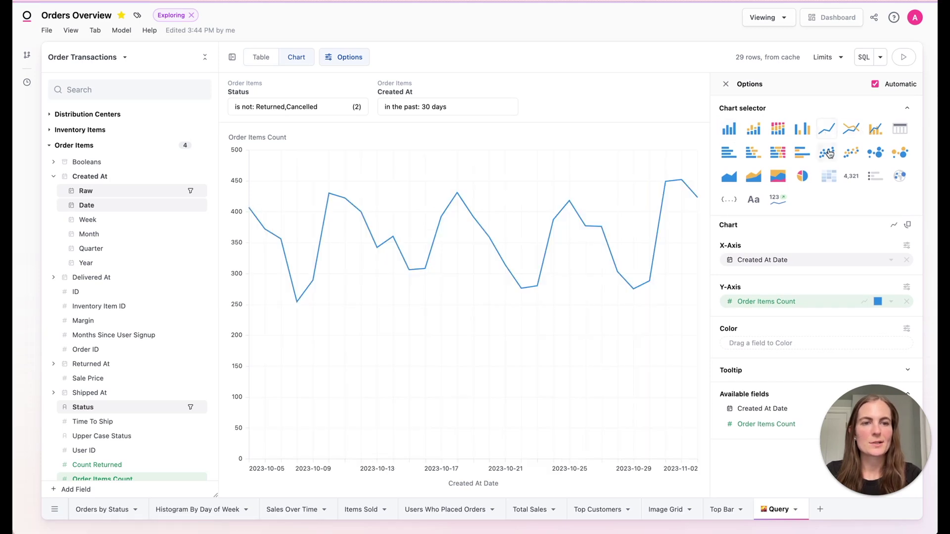
{"action": "left_click", "coordinate": [827, 153]}
{"action": "left_click", "coordinate": [727, 175]}
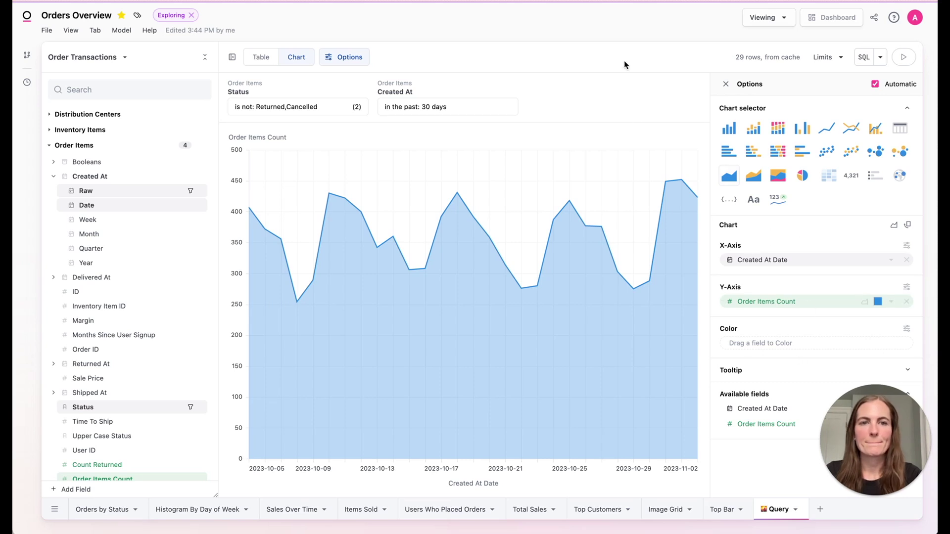
{"action": "left_click", "coordinate": [726, 86]}
- Duplicate the query tab and show the copy's results as a table
{"action": "right_click", "coordinate": [775, 513]}
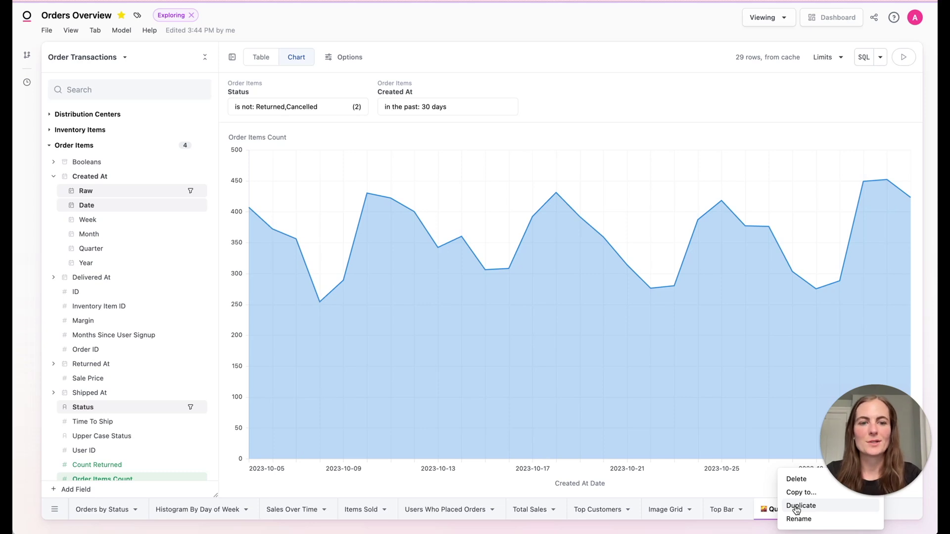
{"action": "left_click", "coordinate": [798, 506]}
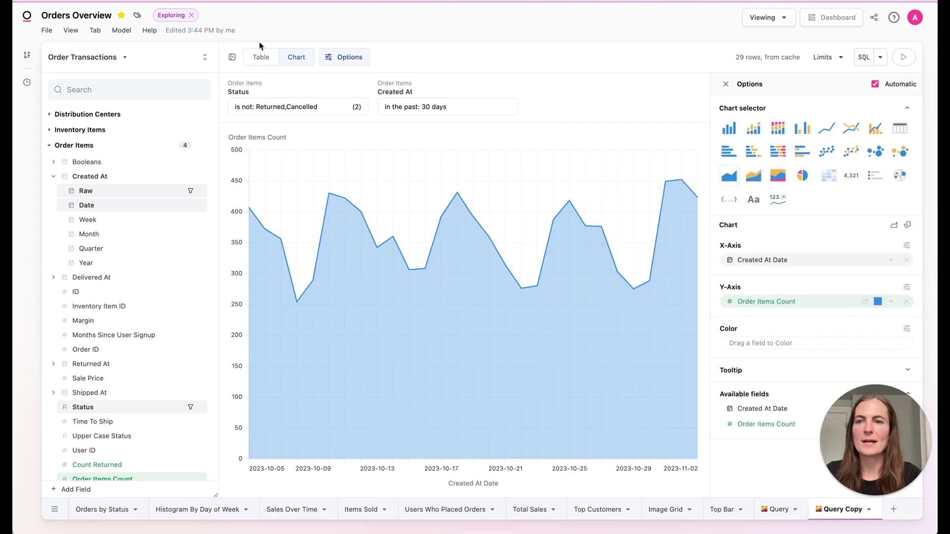
{"action": "left_click", "coordinate": [259, 58]}
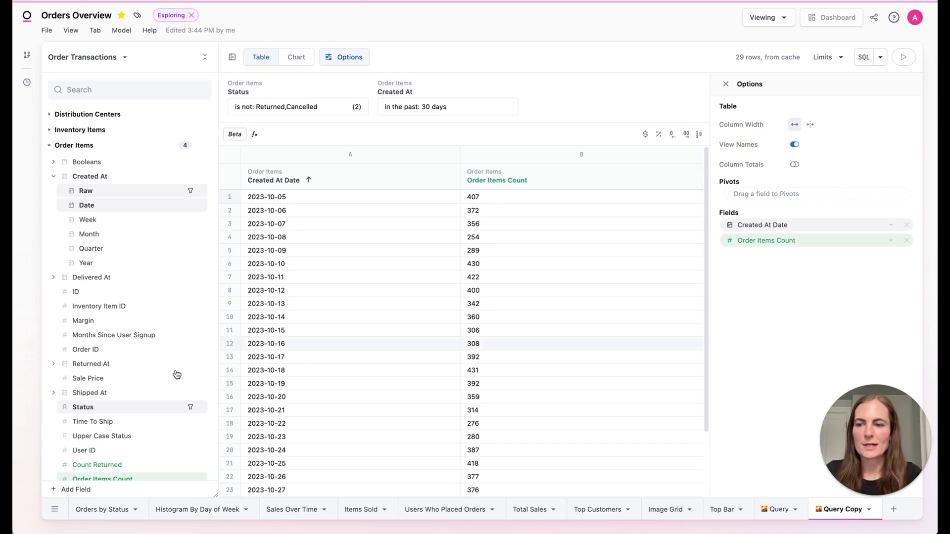
- Add the Sum aggregation of the Order Items Margin field to the copied query
{"action": "scroll", "coordinate": [139, 385], "scroll_direction": "down", "scroll_amount": 2}
{"action": "scroll", "coordinate": [100, 312], "scroll_direction": "down", "scroll_amount": 1}
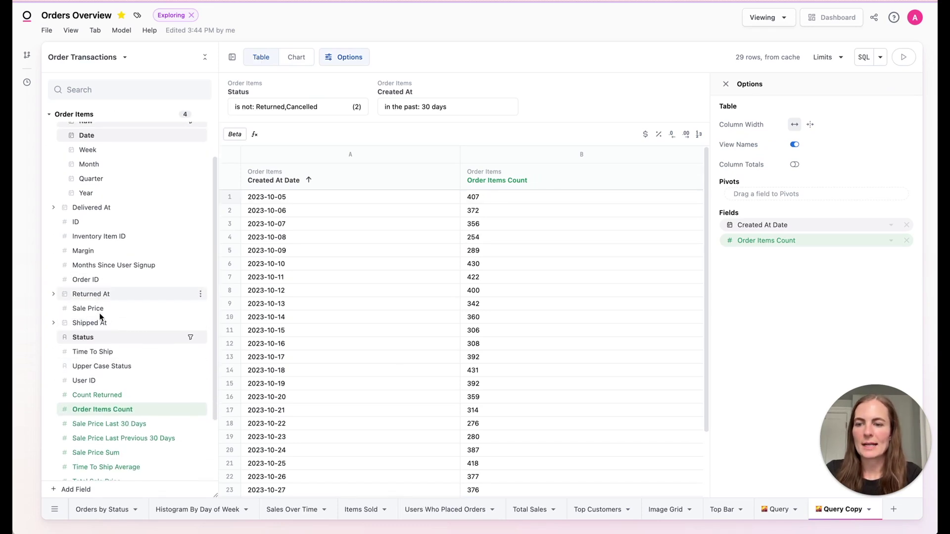
{"action": "scroll", "coordinate": [82, 396], "scroll_direction": "down", "scroll_amount": 1}
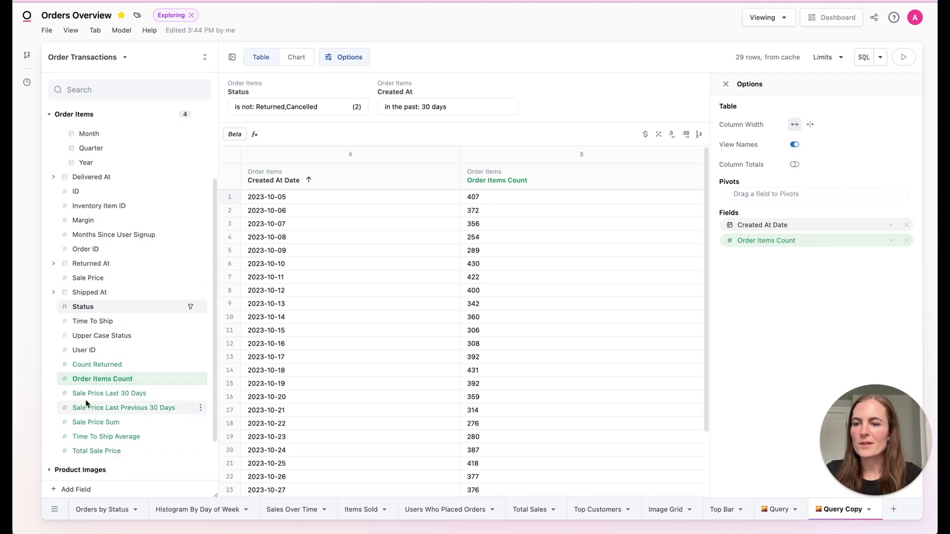
{"action": "right_click", "coordinate": [87, 220]}
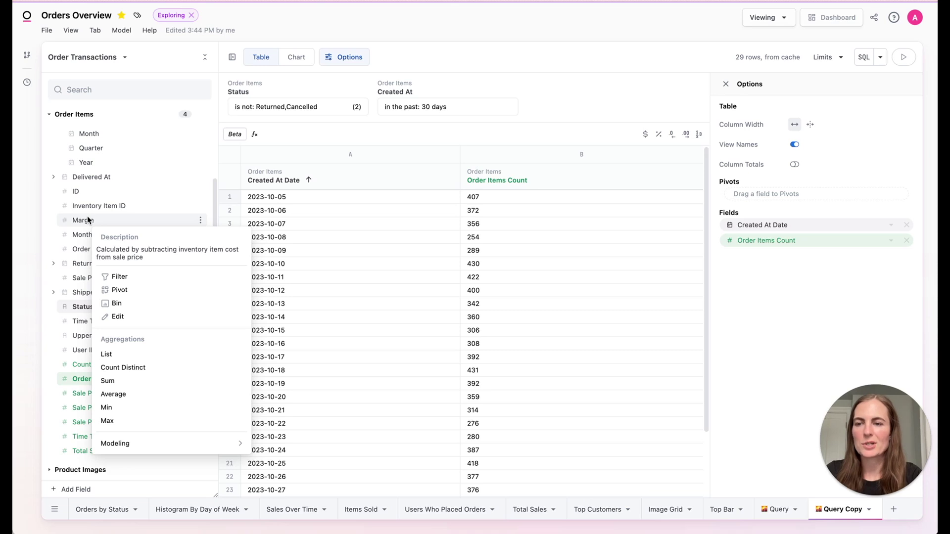
{"action": "left_click", "coordinate": [118, 381]}
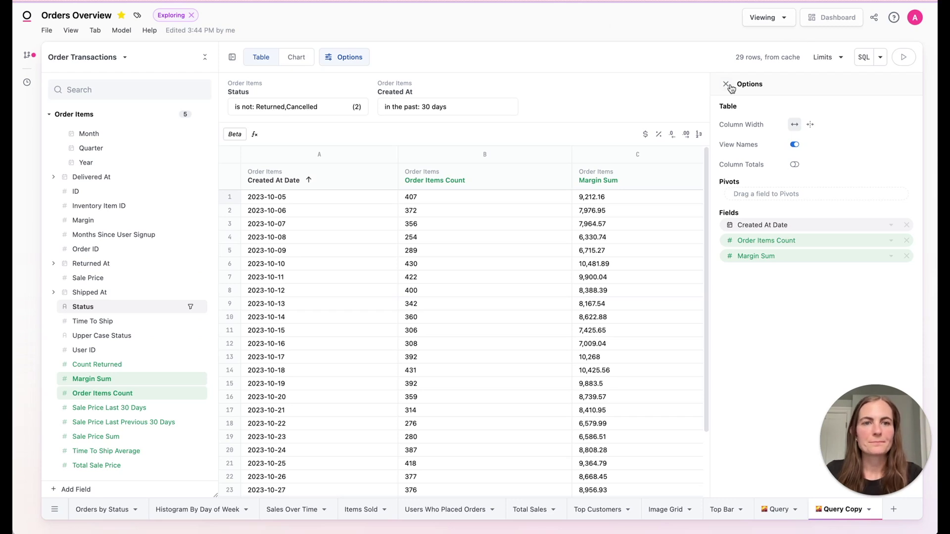
- Chart order items count and margin sum by date as grouped columns, and duplicate the query tab
{"action": "left_click", "coordinate": [289, 61]}
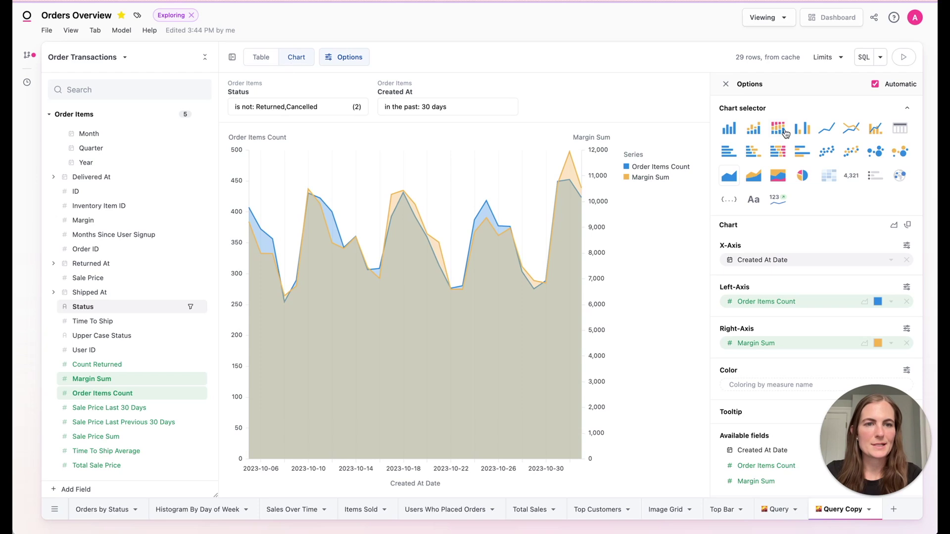
{"action": "left_click", "coordinate": [802, 131]}
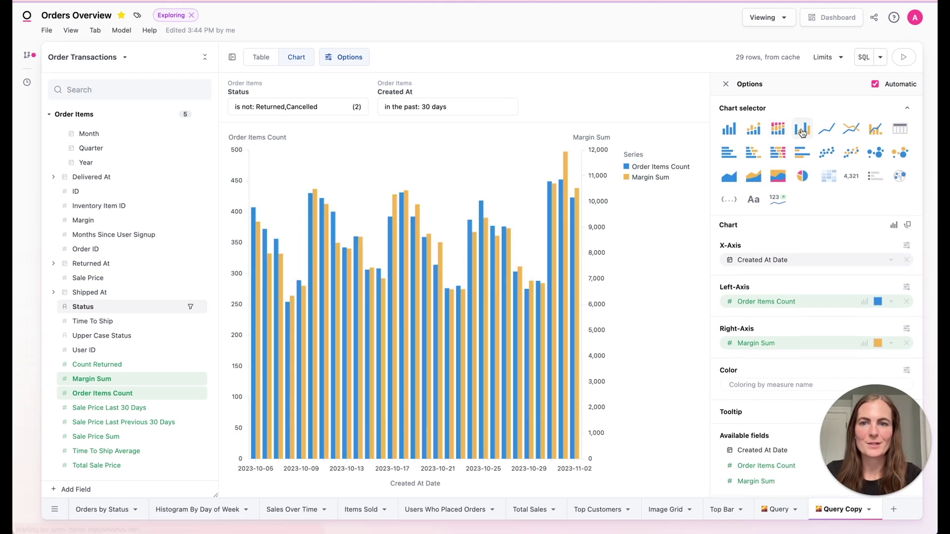
{"action": "left_click", "coordinate": [819, 509]}
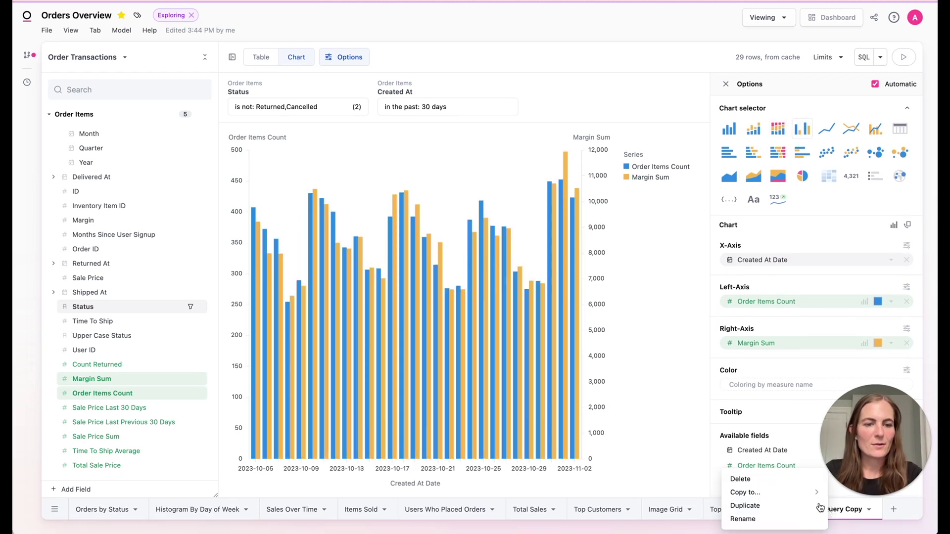
{"action": "left_click", "coordinate": [730, 421]}
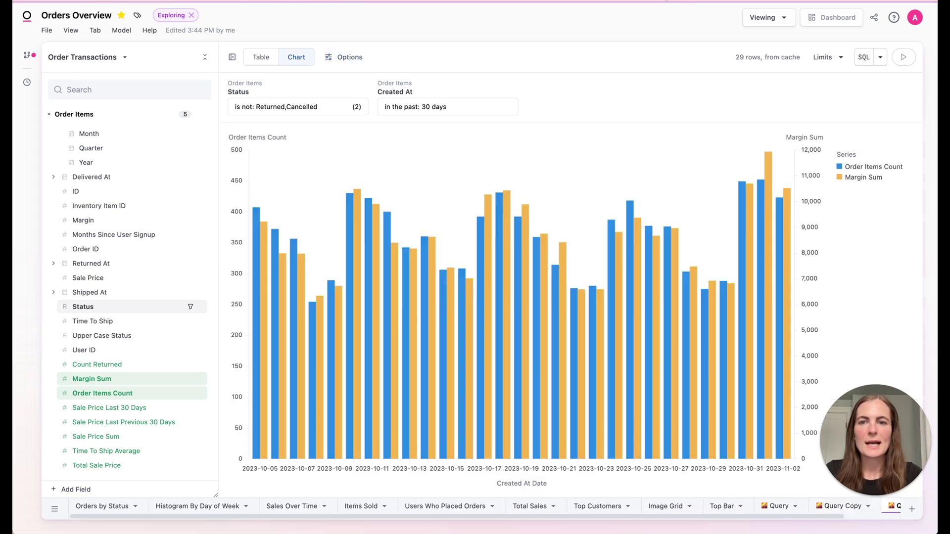
- Show the new copy's results as a table and open its SQL for editing
{"action": "left_click", "coordinate": [260, 58]}
{"action": "left_click", "coordinate": [863, 57]}
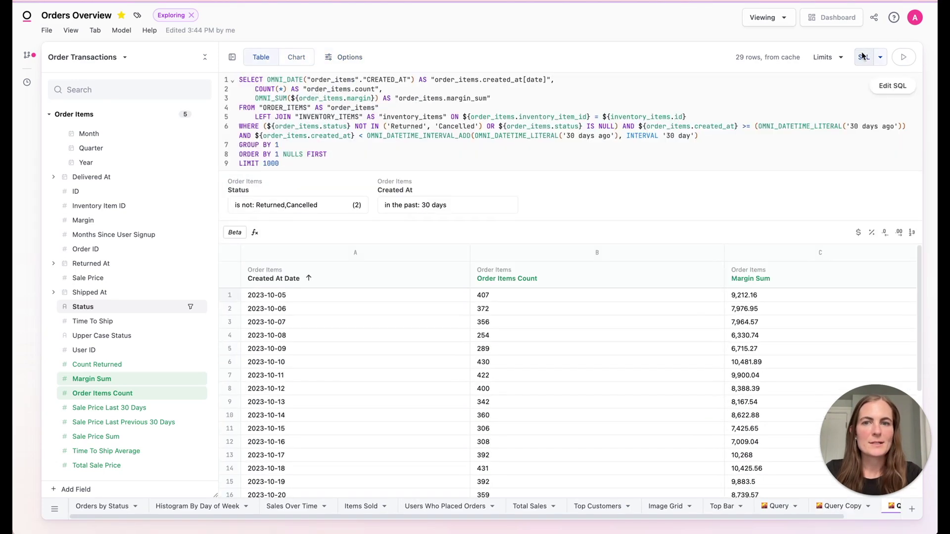
{"action": "left_click", "coordinate": [894, 87]}
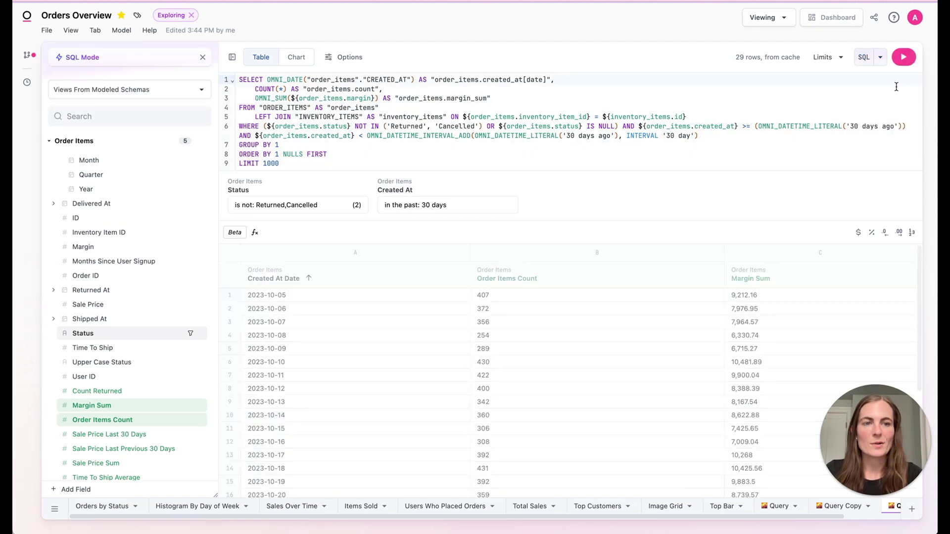
- Replace the count and margin sum lines in the SQL with COUNT(DISTINCT order_id) AS order_count and run the query
{"action": "left_click", "coordinate": [504, 92]}
{"action": "left_click", "coordinate": [502, 99]}
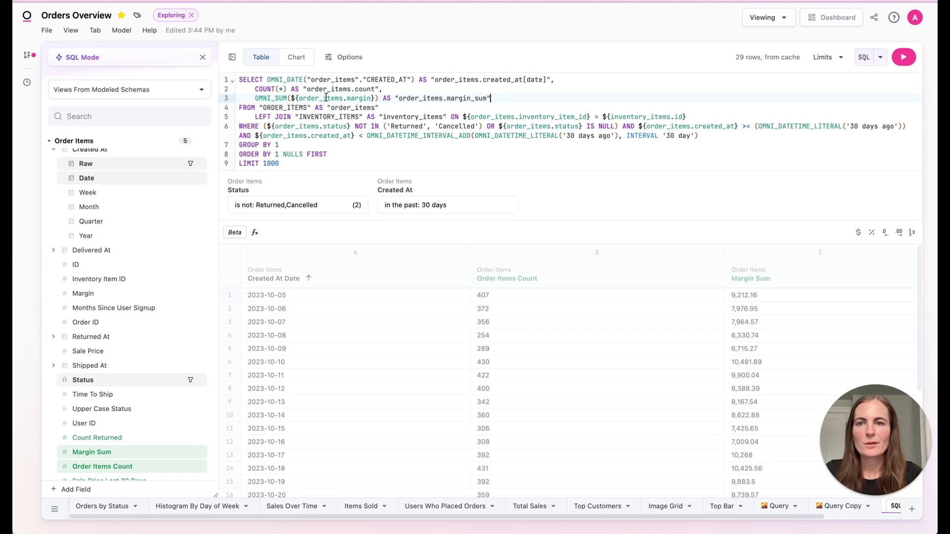
{"action": "left_click", "coordinate": [254, 92], "text": "shift"}
{"action": "key", "text": "BackSpace"}
{"action": "type", "text": "COUNT("}
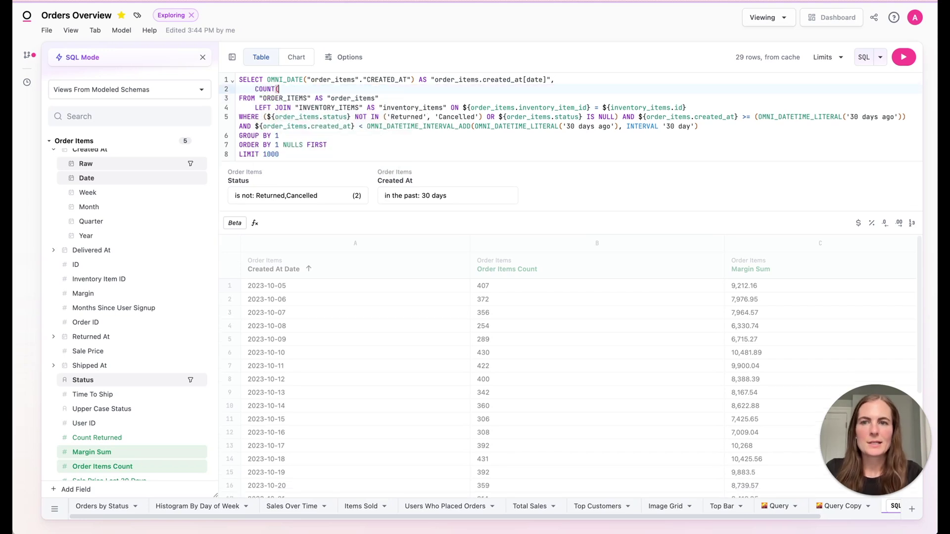
{"action": "type", "text": "DISTINCT order_id"}
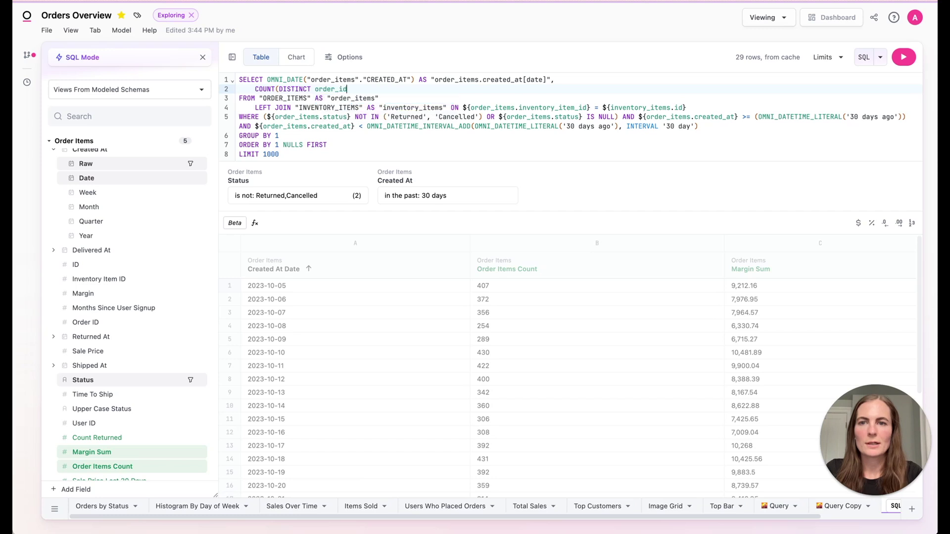
{"action": "type", "text": ") AS order_count"}
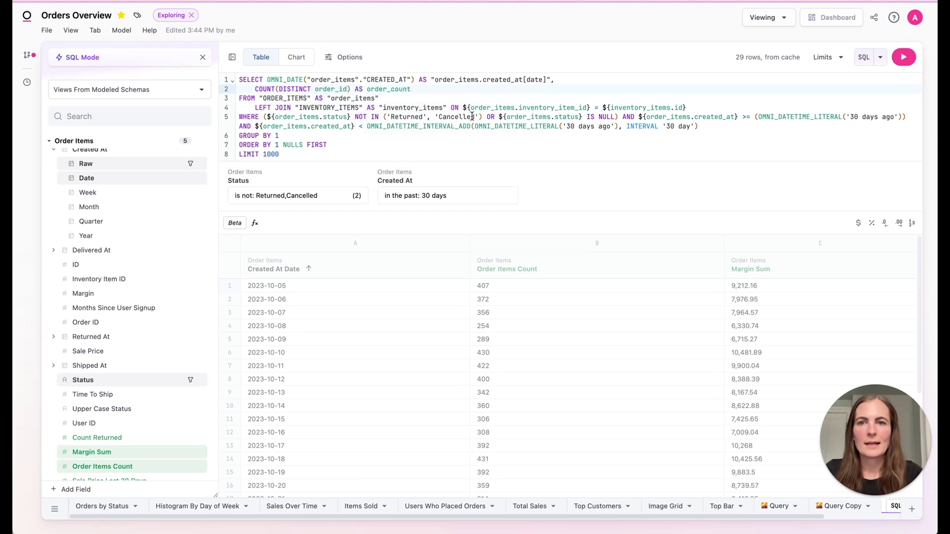
{"action": "key", "text": "super+Return"}
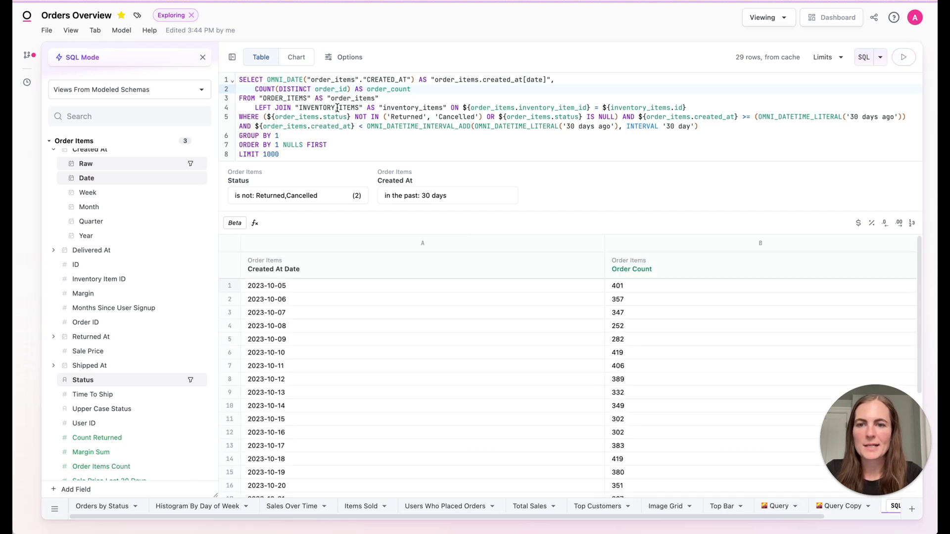
- Check the new Order Count query field, preview the results as a chart, and return to the table
{"action": "scroll", "coordinate": [119, 232], "scroll_direction": "up", "scroll_amount": 5}
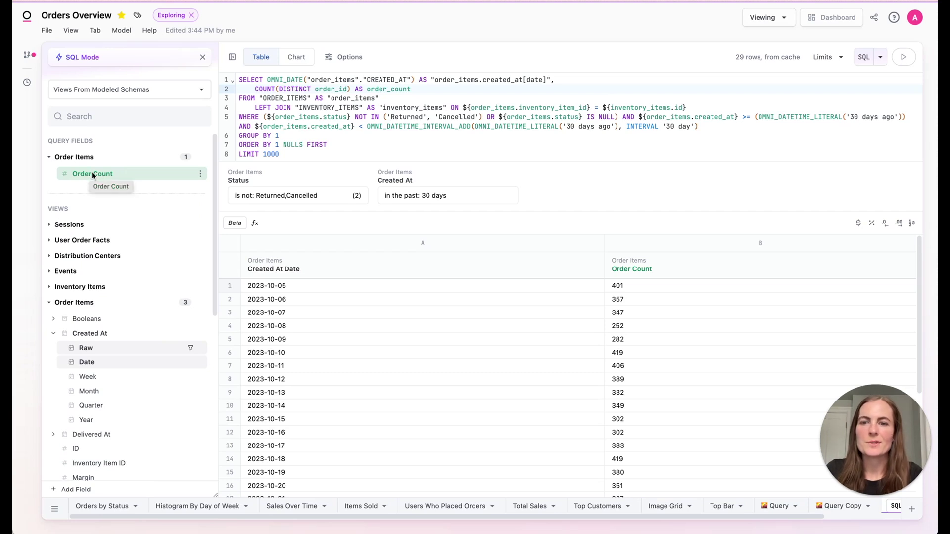
{"action": "left_click", "coordinate": [293, 63]}
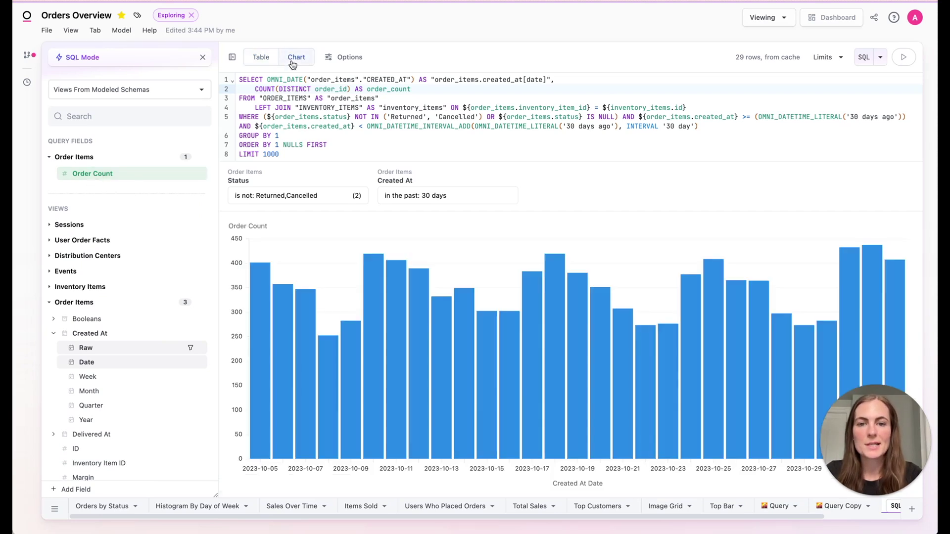
{"action": "left_click", "coordinate": [262, 59]}
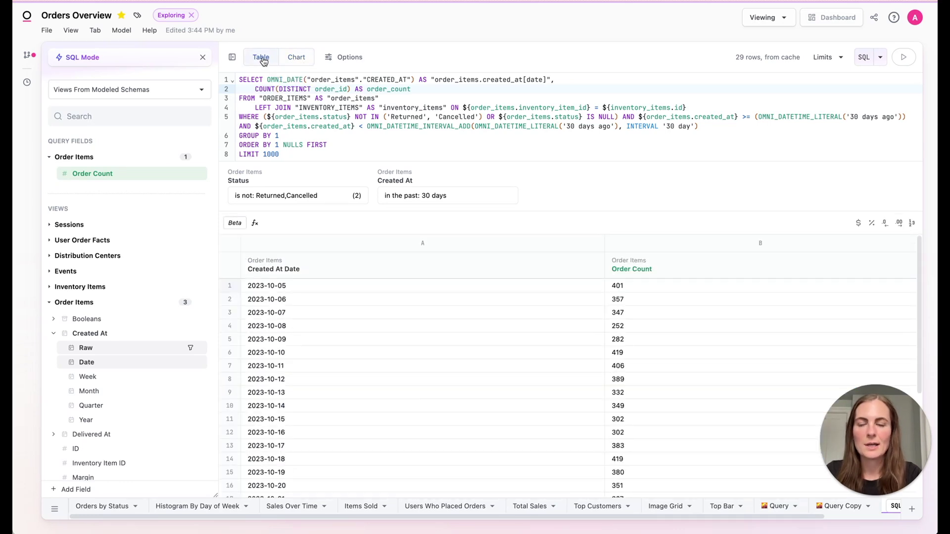
- Add the Order Count query field to the workbook model
{"action": "left_click", "coordinate": [201, 173]}
{"action": "mouse_move", "coordinate": [246, 236]}
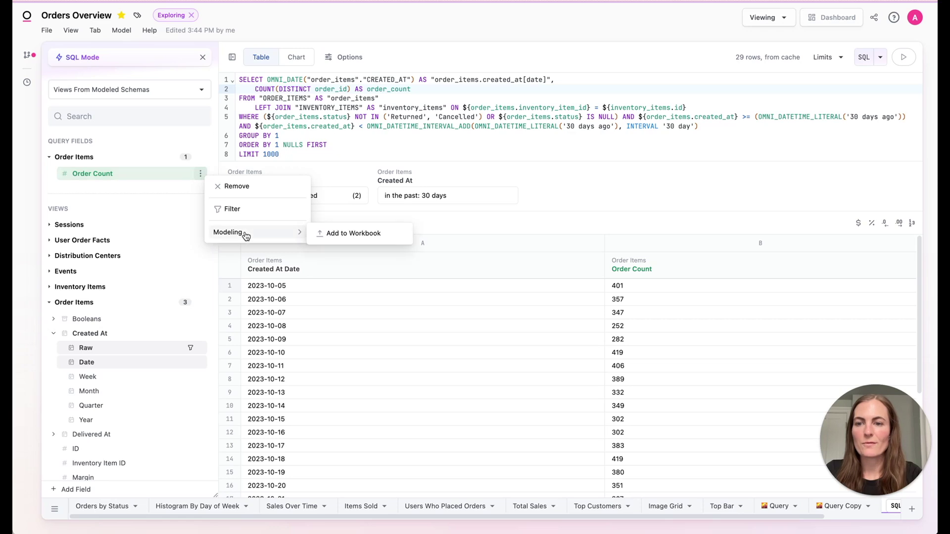
{"action": "left_click", "coordinate": [349, 234]}
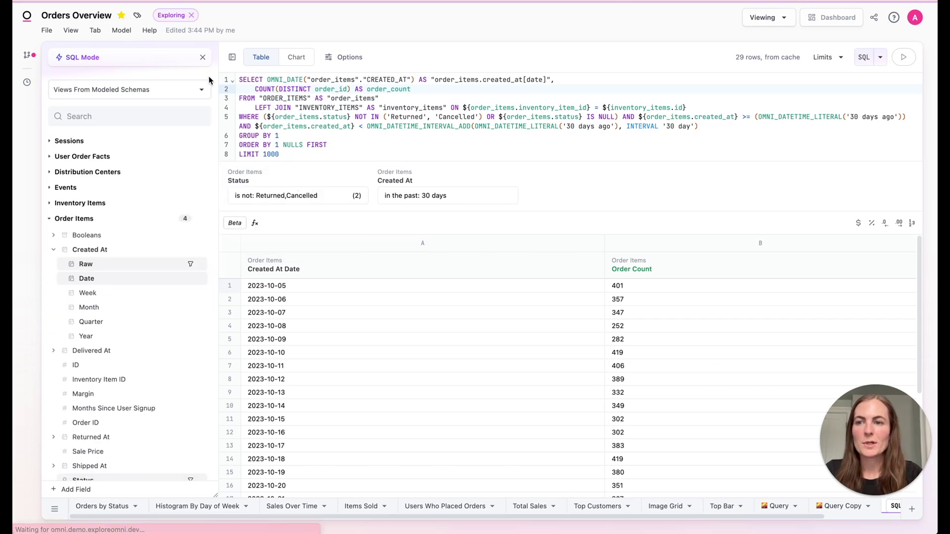
- Leave SQL mode and switch the query's topic to Order Transactions
{"action": "left_click", "coordinate": [202, 58]}
{"action": "left_click", "coordinate": [89, 64]}
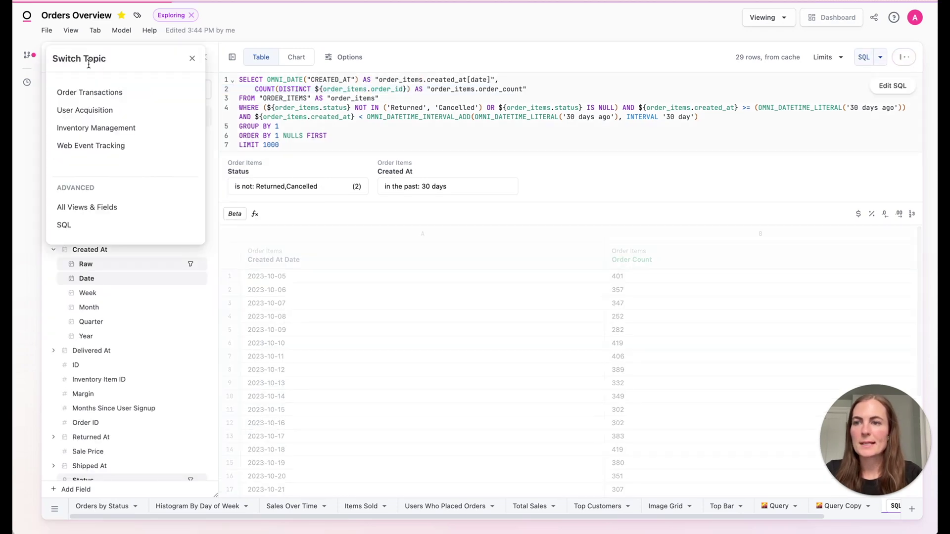
{"action": "left_click", "coordinate": [89, 92]}
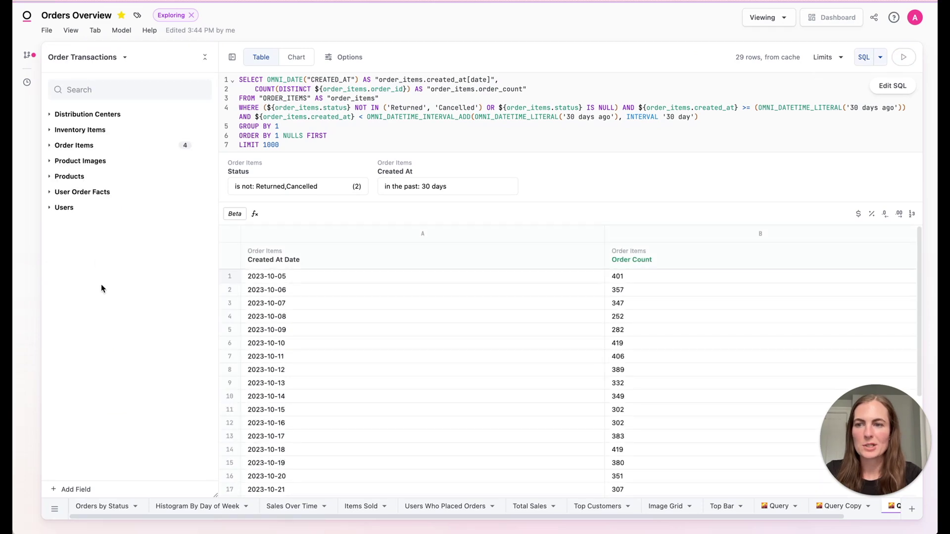
- Expand the Order Items fields to find the Order Count measure, and hide the SQL
{"action": "left_click", "coordinate": [73, 145]}
{"action": "scroll", "coordinate": [99, 366], "scroll_direction": "down", "scroll_amount": 3}
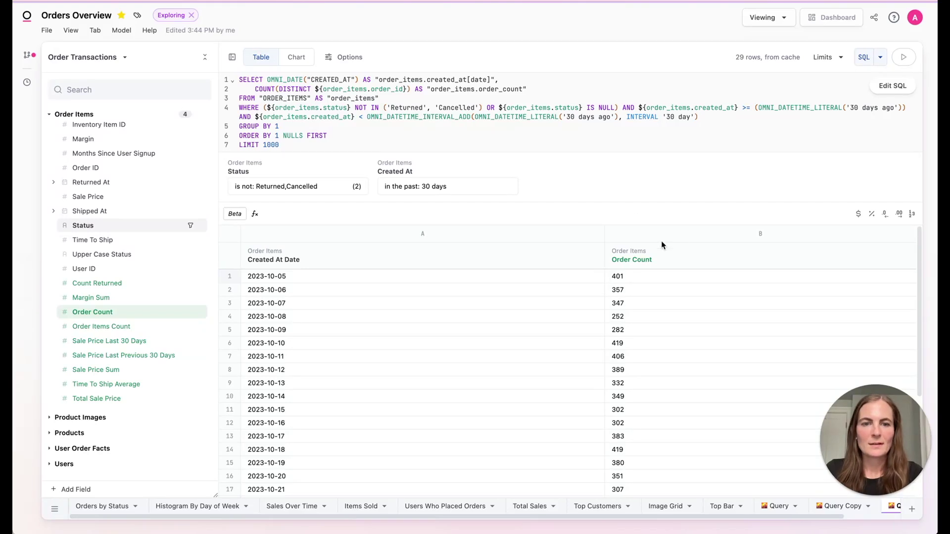
{"action": "left_click", "coordinate": [864, 57]}
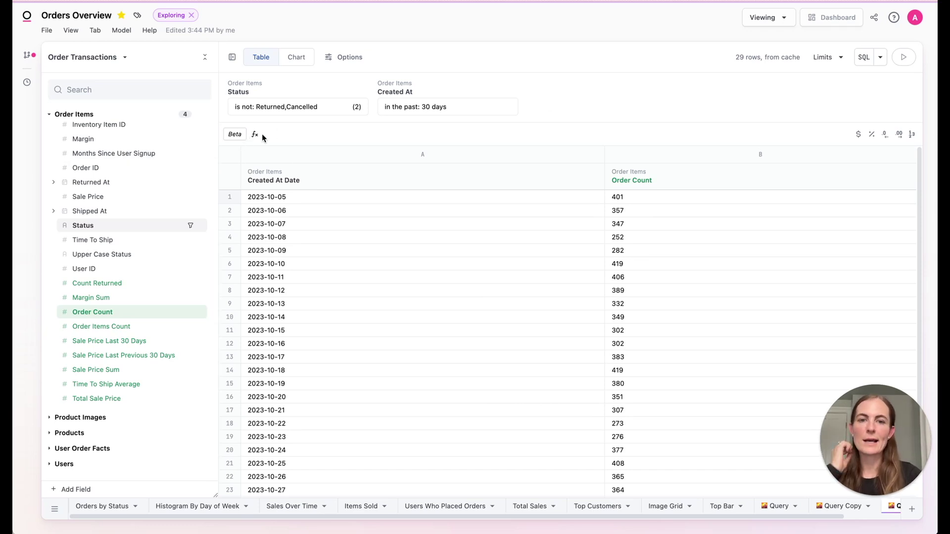
- Try a % of total calculation on Order Count and remove the calculated column
{"action": "left_click", "coordinate": [662, 181]}
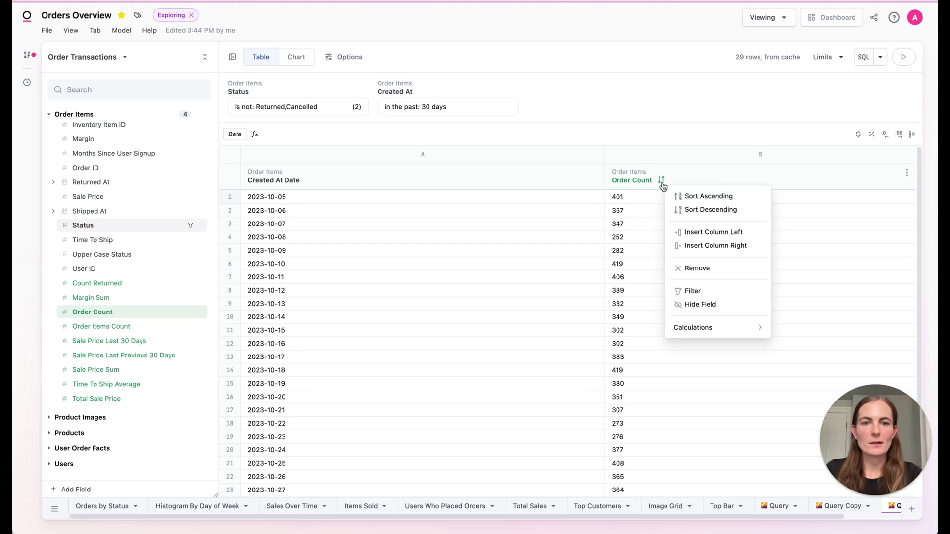
{"action": "mouse_move", "coordinate": [692, 334]}
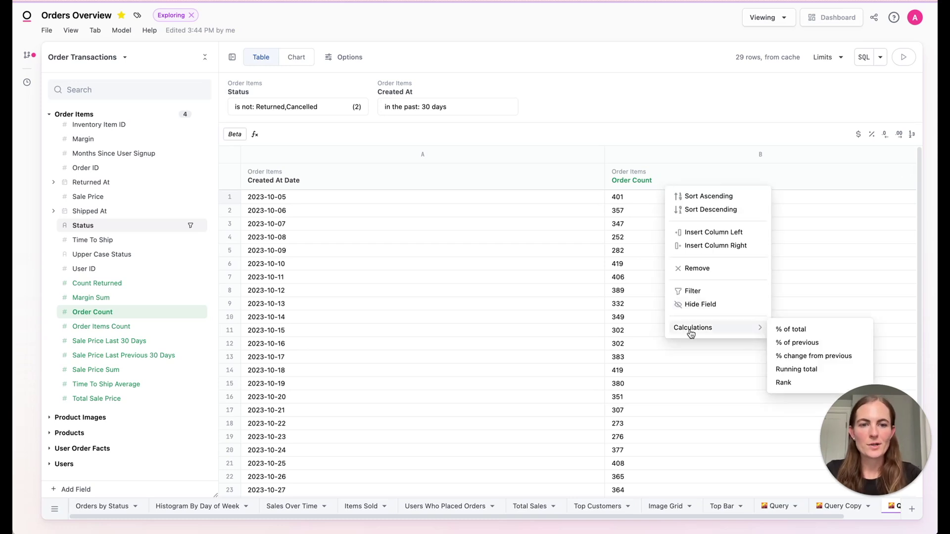
{"action": "left_click", "coordinate": [805, 331]}
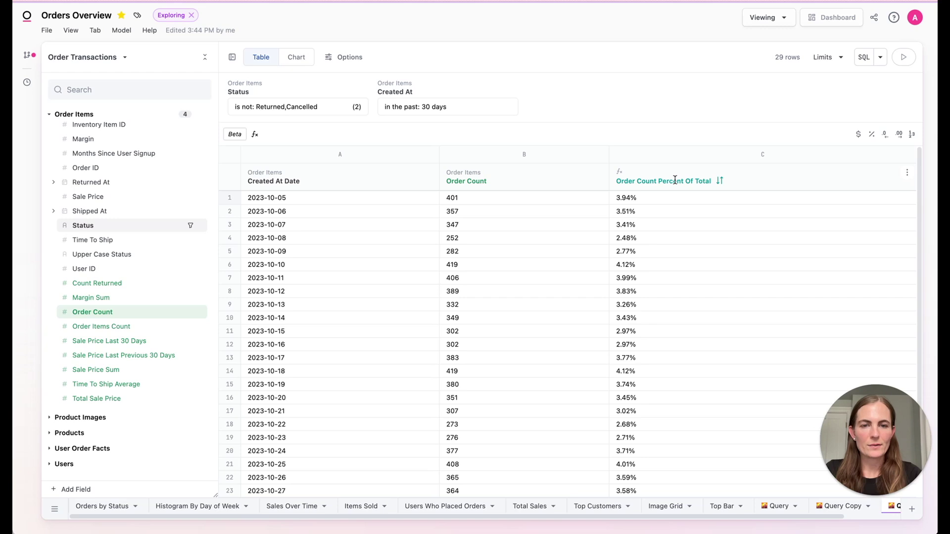
{"action": "right_click", "coordinate": [671, 177]}
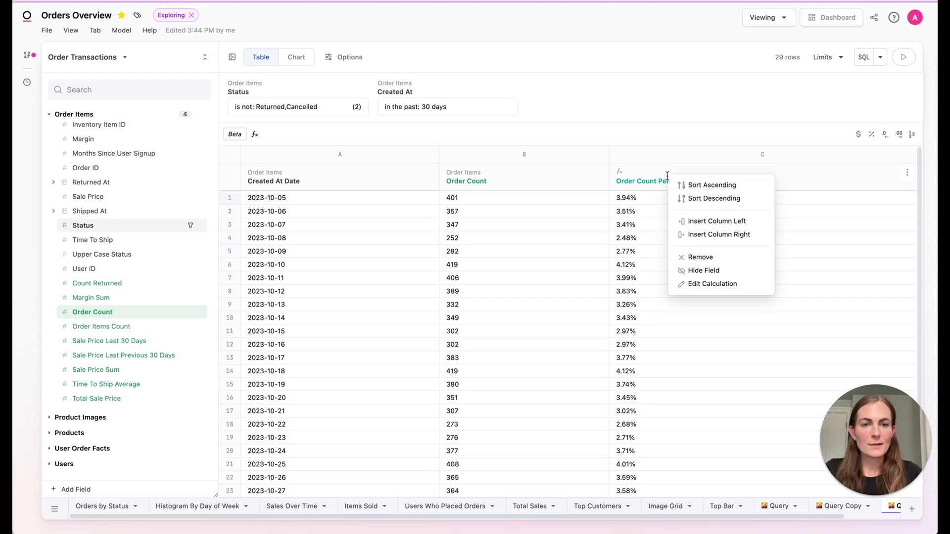
{"action": "left_click", "coordinate": [688, 257]}
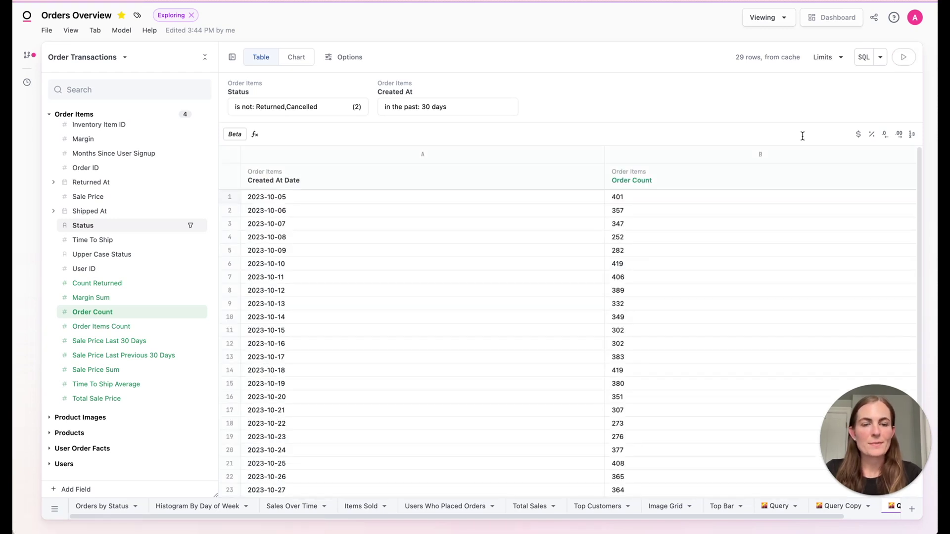
- Insert a calculation column before Order Count and enter the formula =(C8-C1)/C1 in row 8
{"action": "right_click", "coordinate": [737, 179]}
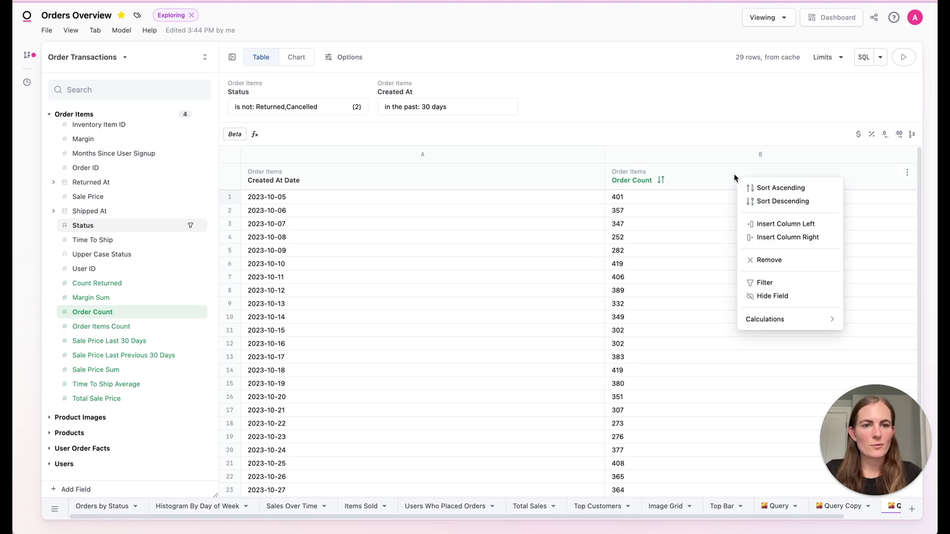
{"action": "left_click", "coordinate": [771, 225]}
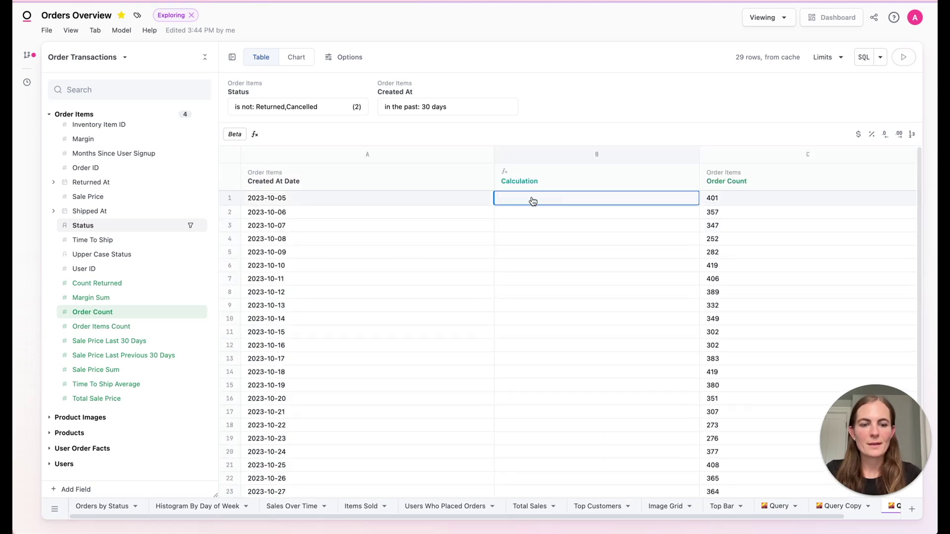
{"action": "left_click", "coordinate": [520, 296]}
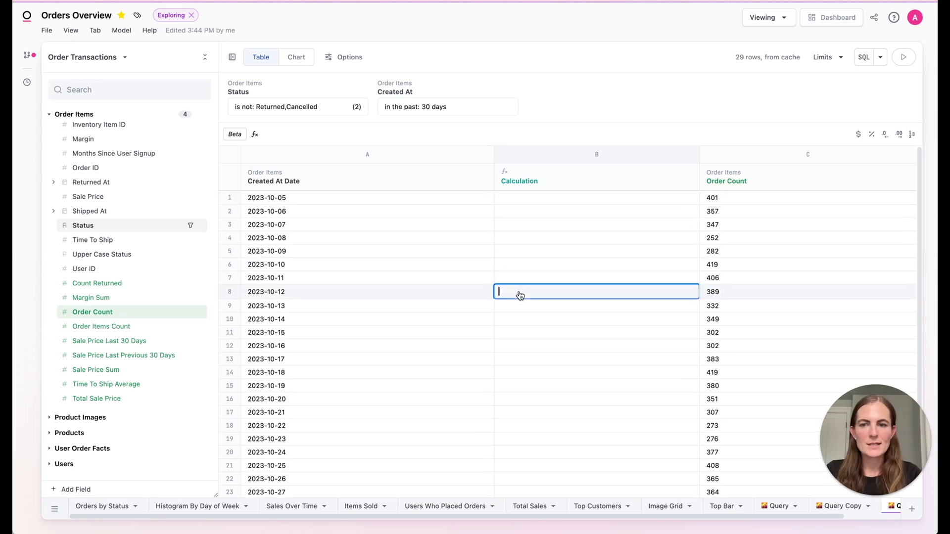
{"action": "type", "text": "=("}
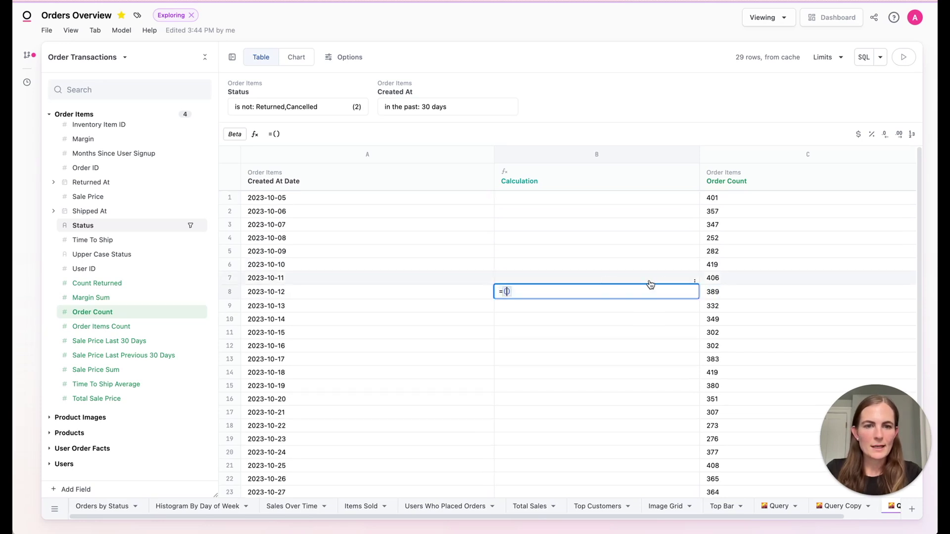
{"action": "left_click", "coordinate": [714, 293]}
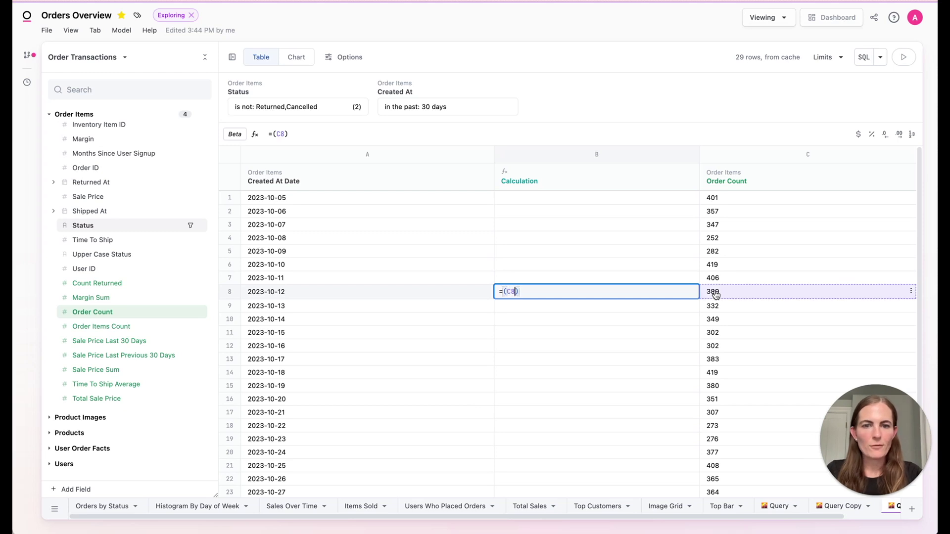
{"action": "type", "text": "-"}
{"action": "left_click", "coordinate": [712, 201]}
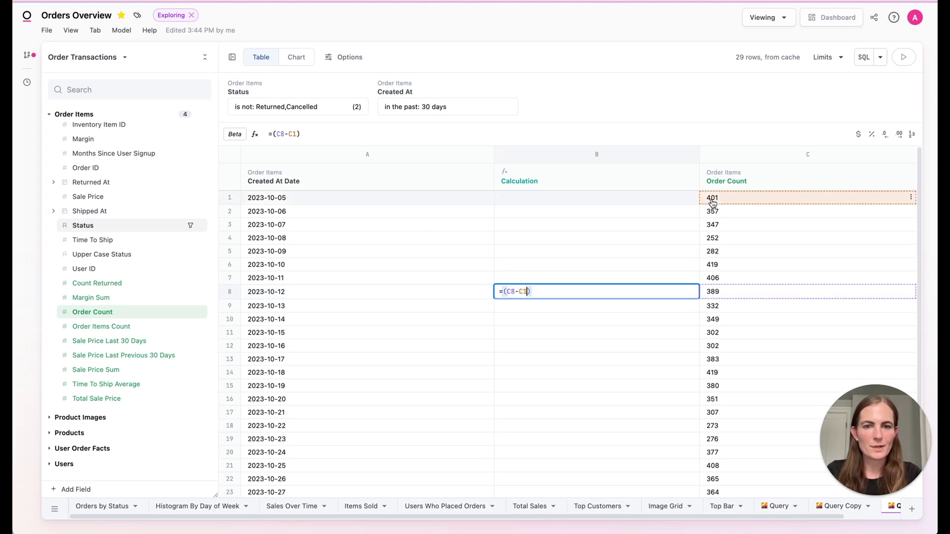
{"action": "type", "text": ")/"}
{"action": "left_click", "coordinate": [720, 201]}
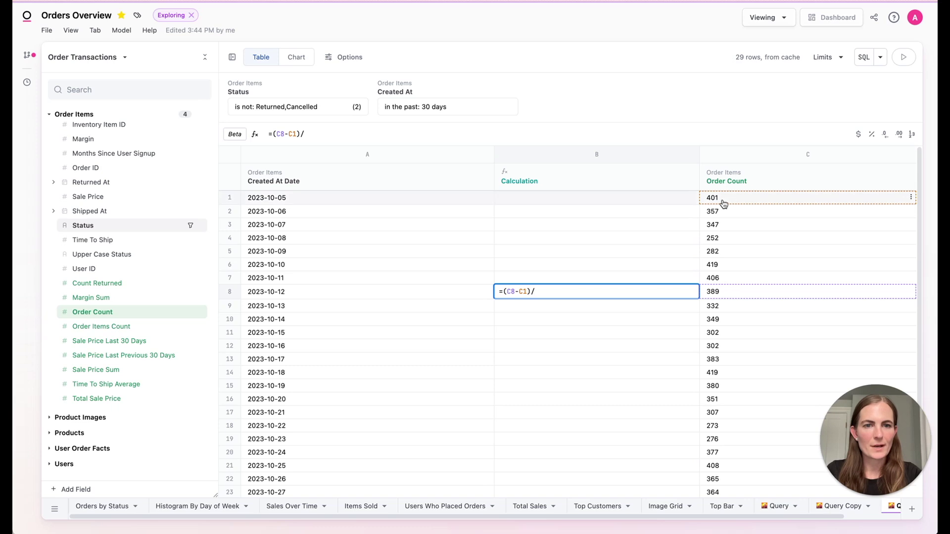
{"action": "key", "text": "Return"}
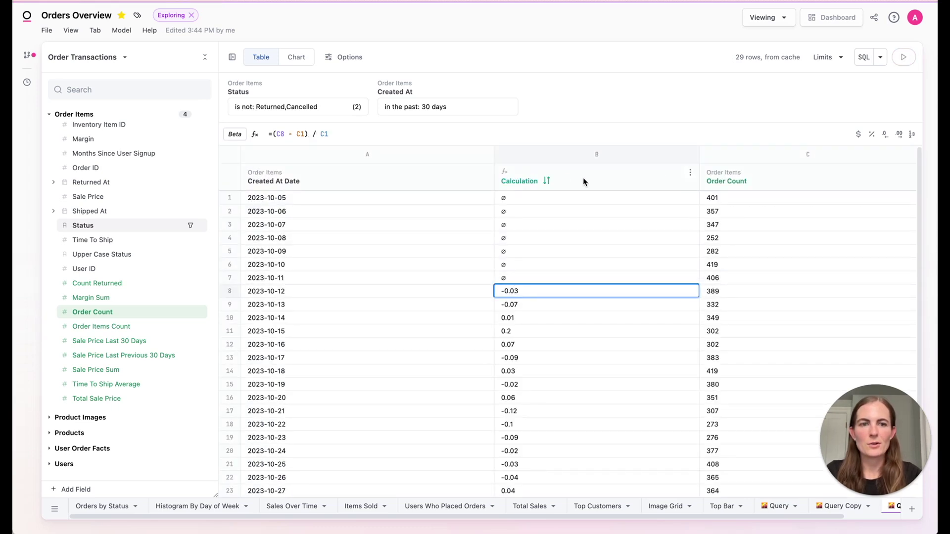
- Format the calculation column as a percentage and rename it "% Change prior week"
{"action": "left_click", "coordinate": [872, 135]}
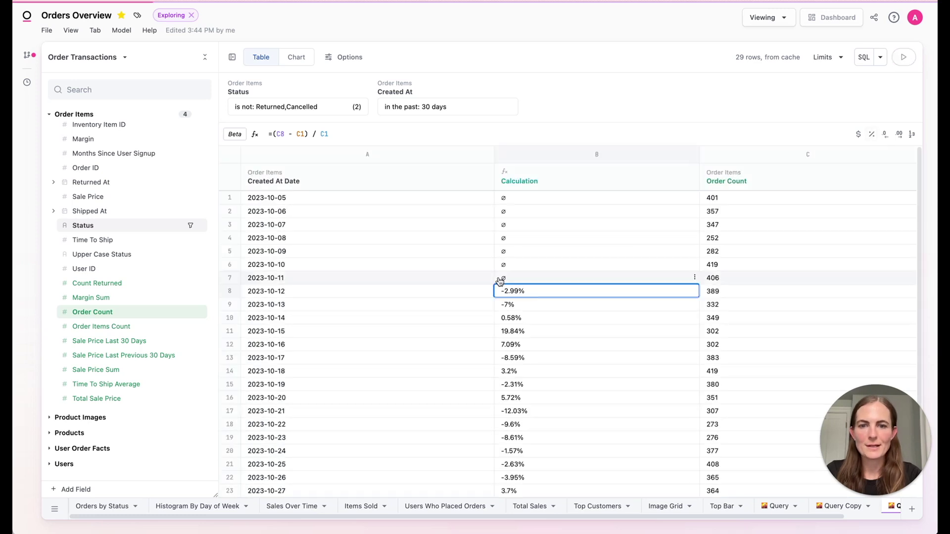
{"action": "double_click", "coordinate": [525, 182]}
{"action": "type", "text": "Prior"}
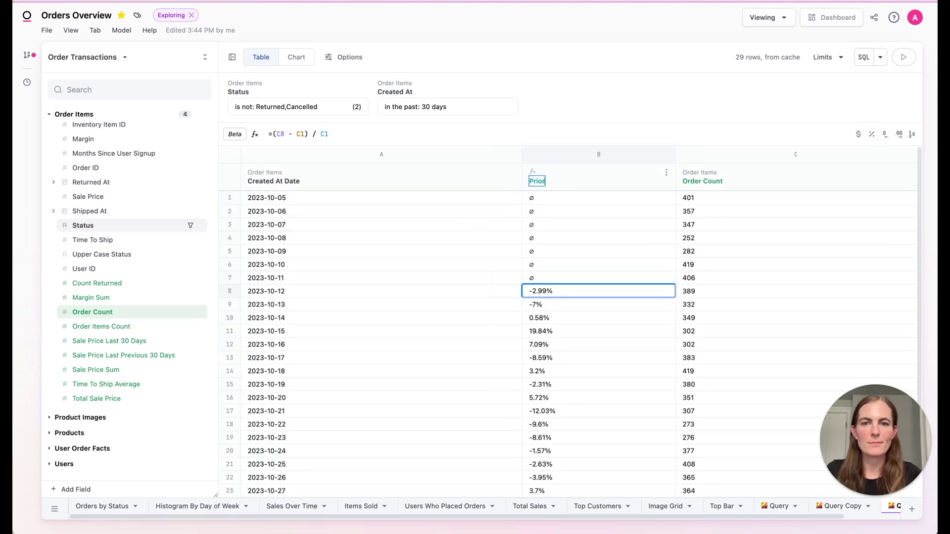
{"action": "key", "text": "BackSpace"}
{"action": "key", "text": "BackSpace"}
{"action": "key", "text": "BackSpace"}
{"action": "key", "text": "BackSpace"}
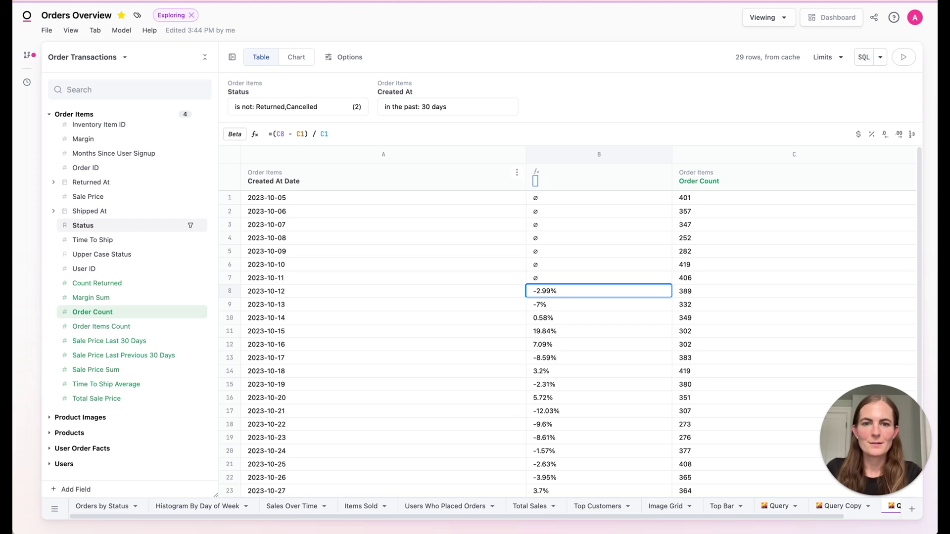
{"action": "type", "text": "% Change prior"}
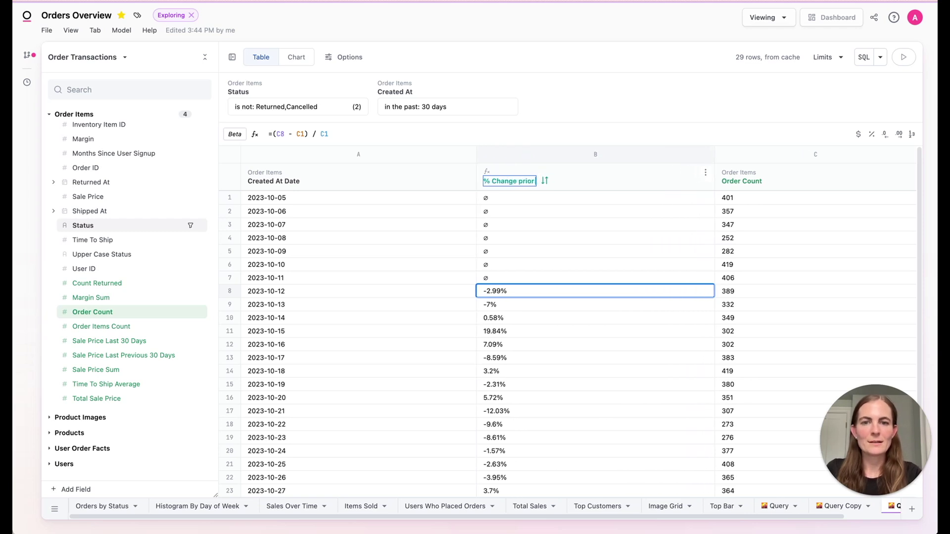
{"action": "type", "text": " week"}
{"action": "key", "text": "Return"}
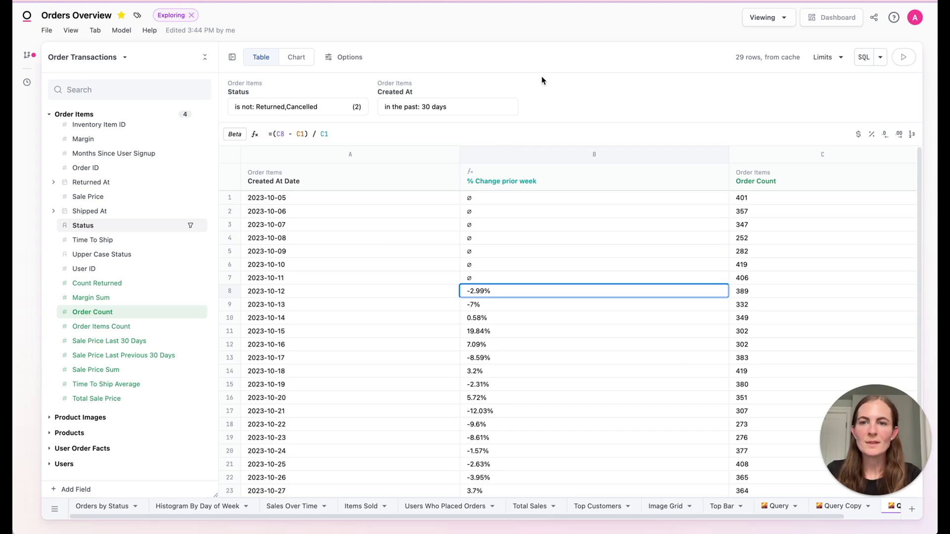
- Review the workbook's model changes and the modeling options for the Margin Sum measure, including promotion
{"action": "left_click", "coordinate": [26, 61]}
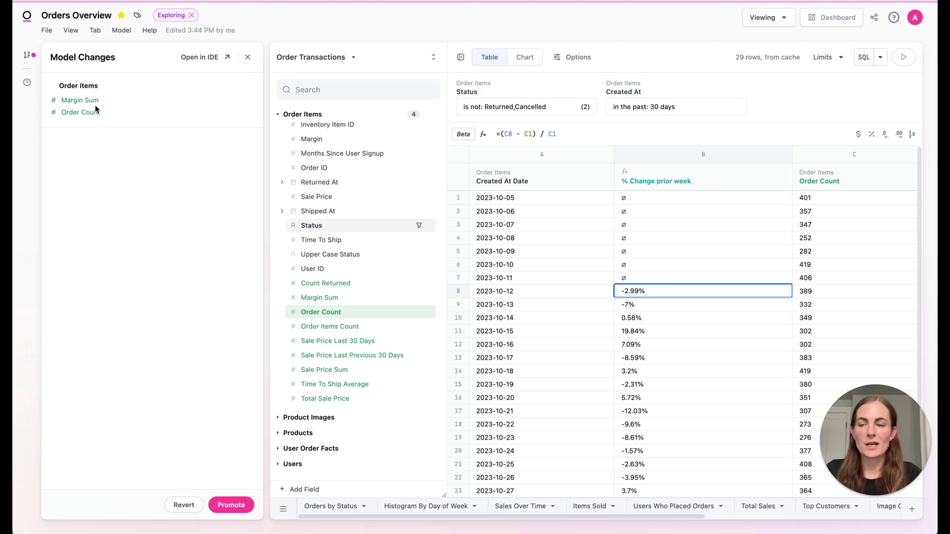
{"action": "right_click", "coordinate": [311, 299]}
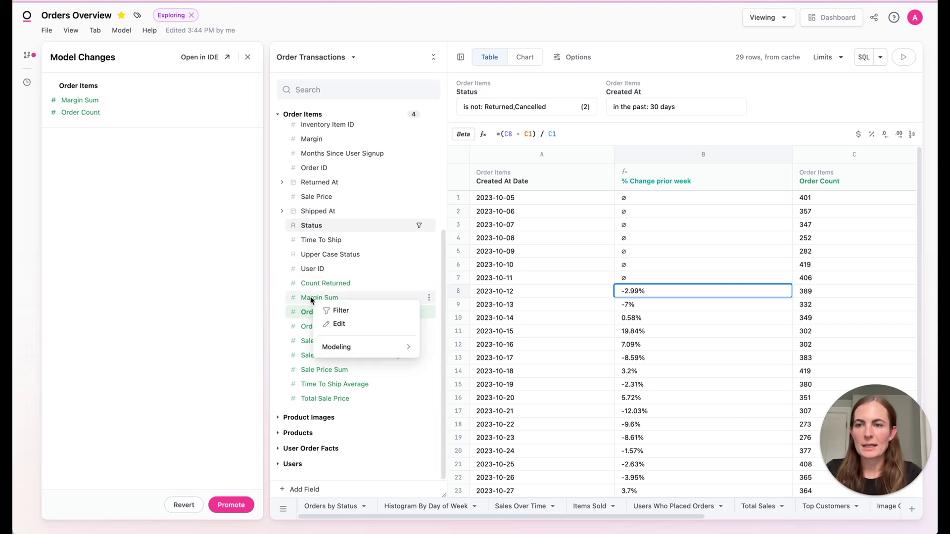
{"action": "mouse_move", "coordinate": [339, 346]}
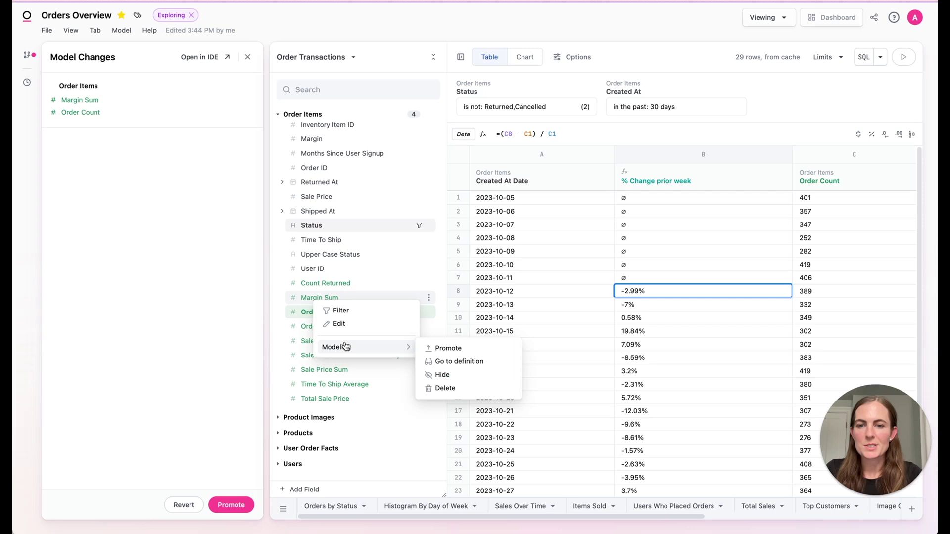
{"action": "left_click", "coordinate": [456, 352]}
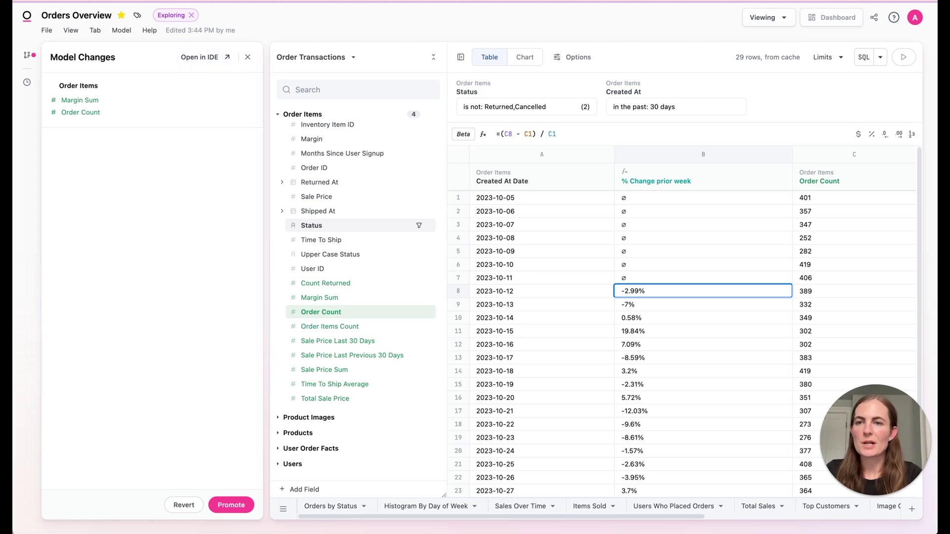
- Open the workbook model in the IDE, show only extended model changes, and examine the custom measures in order_items.view
{"action": "left_click", "coordinate": [215, 57]}
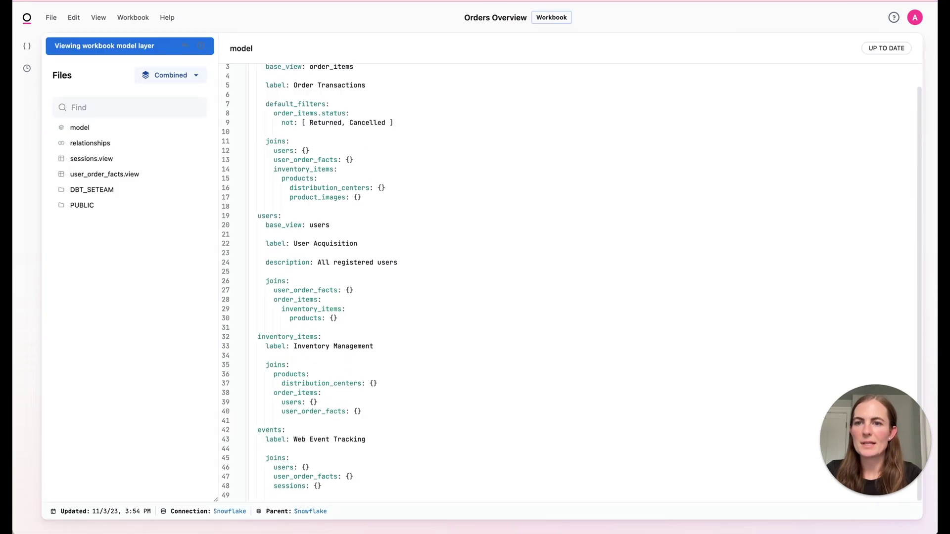
{"action": "left_click", "coordinate": [166, 75]}
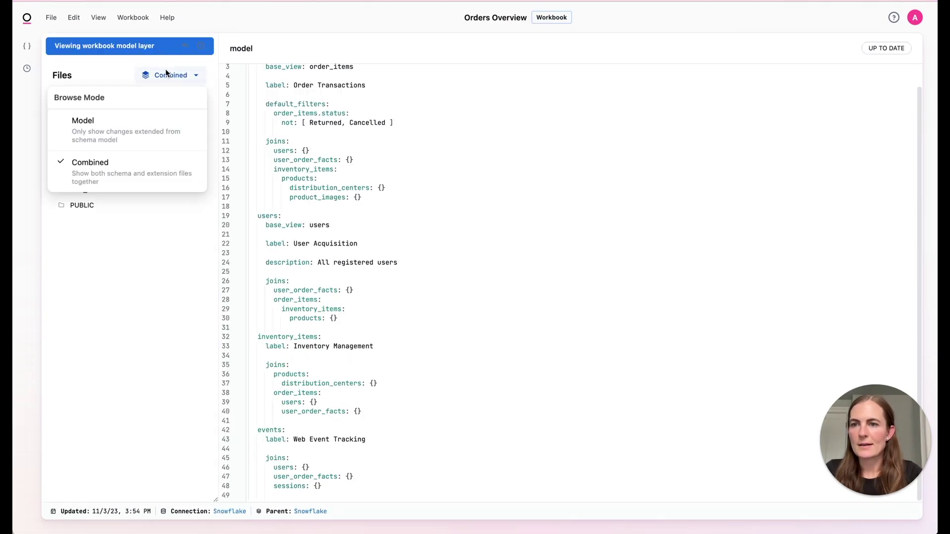
{"action": "left_click", "coordinate": [130, 132]}
{"action": "left_click", "coordinate": [99, 157]}
{"action": "left_click", "coordinate": [93, 177]}
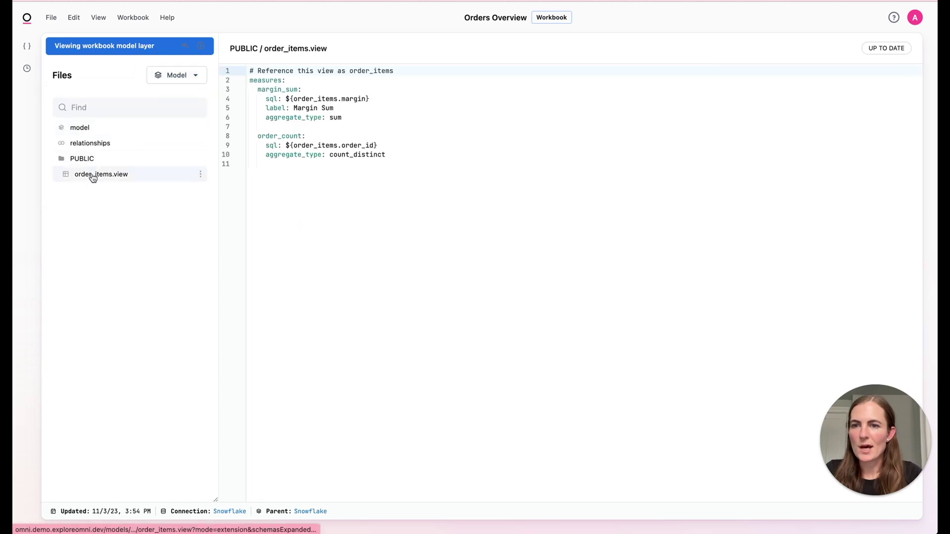
{"action": "left_click_drag", "start_coordinate": [418, 153], "coordinate": [227, 92]}
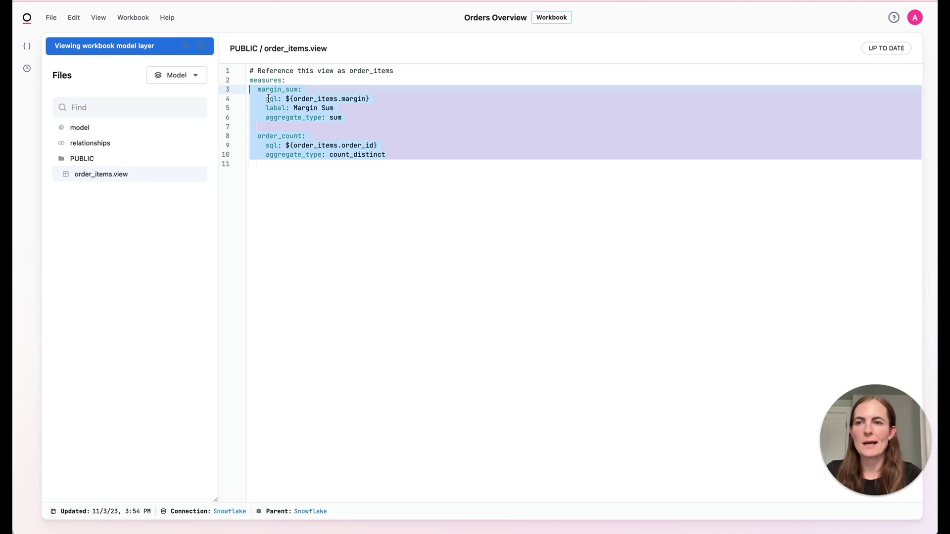
{"action": "left_click", "coordinate": [428, 166]}
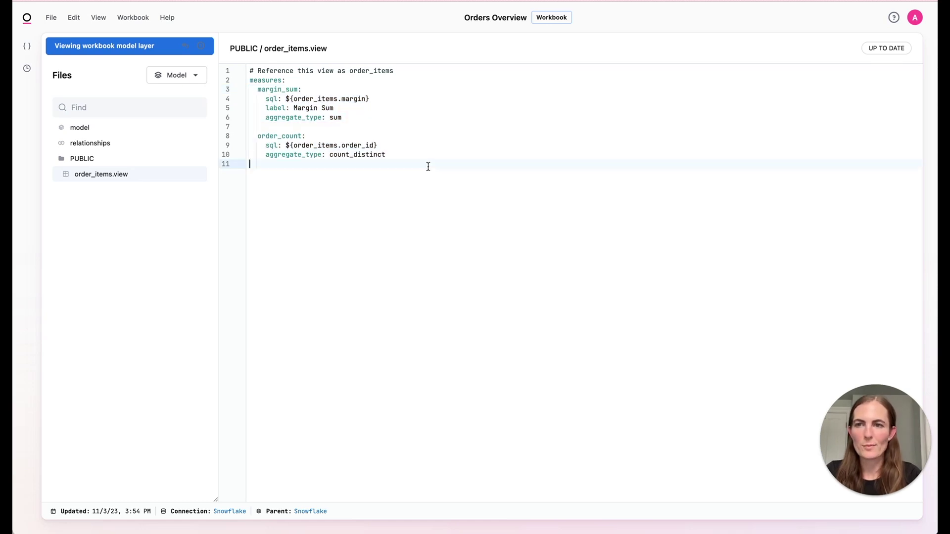
- Switch the model files to Combined browse mode and examine the full order_items.view definition, including its schema and table name
{"action": "left_click", "coordinate": [165, 78]}
{"action": "left_click", "coordinate": [155, 179]}
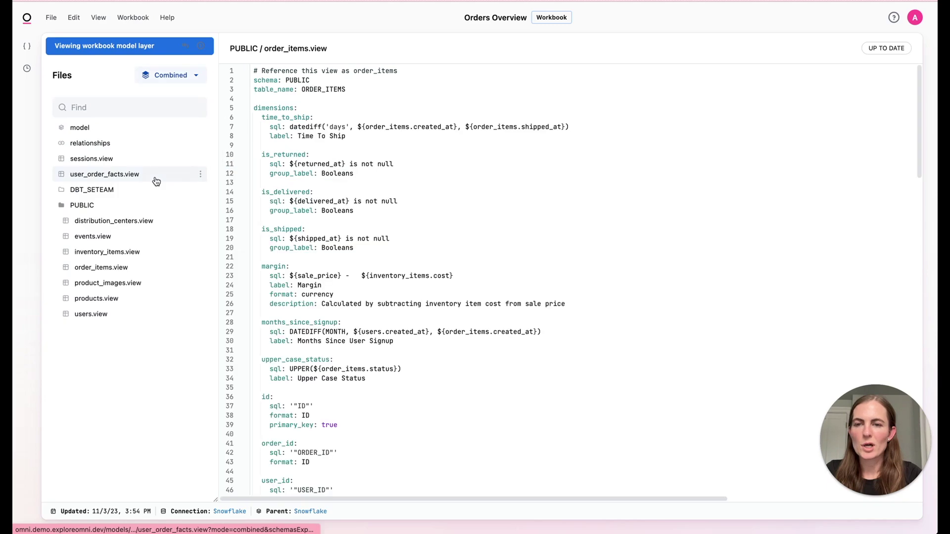
{"action": "scroll", "coordinate": [326, 200], "scroll_direction": "down", "scroll_amount": 2}
{"action": "scroll", "coordinate": [326, 200], "scroll_direction": "up", "scroll_amount": 2}
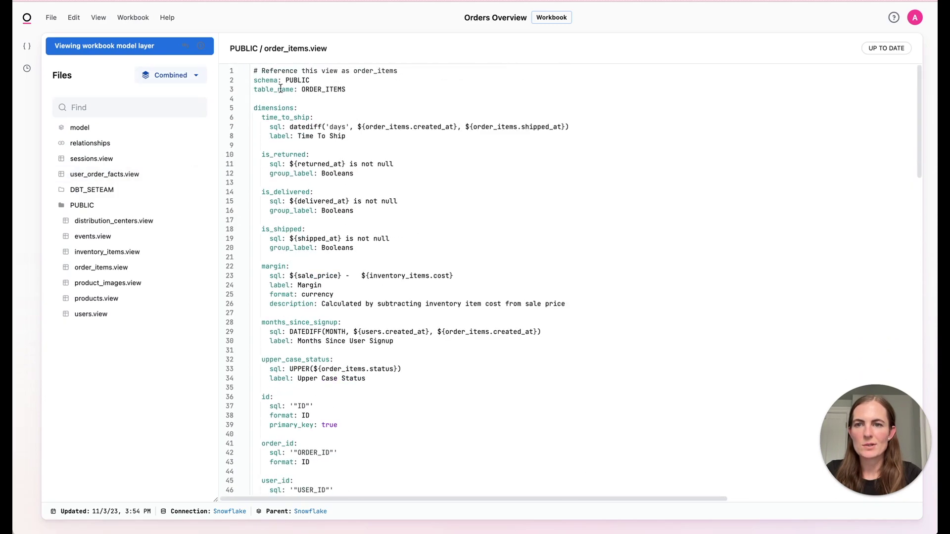
{"action": "left_click_drag", "start_coordinate": [286, 76], "coordinate": [347, 87]}
{"action": "scroll", "coordinate": [347, 87], "scroll_direction": "down", "scroll_amount": 20}
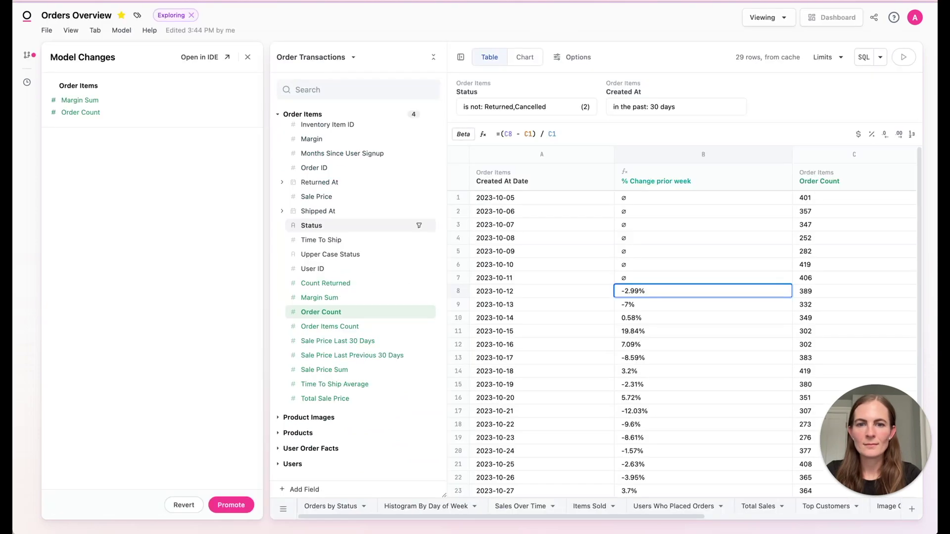
- Return to the workbook query, show it as a chart, and drill into Order Count for 2023-10-18
{"action": "left_click", "coordinate": [245, 57]}
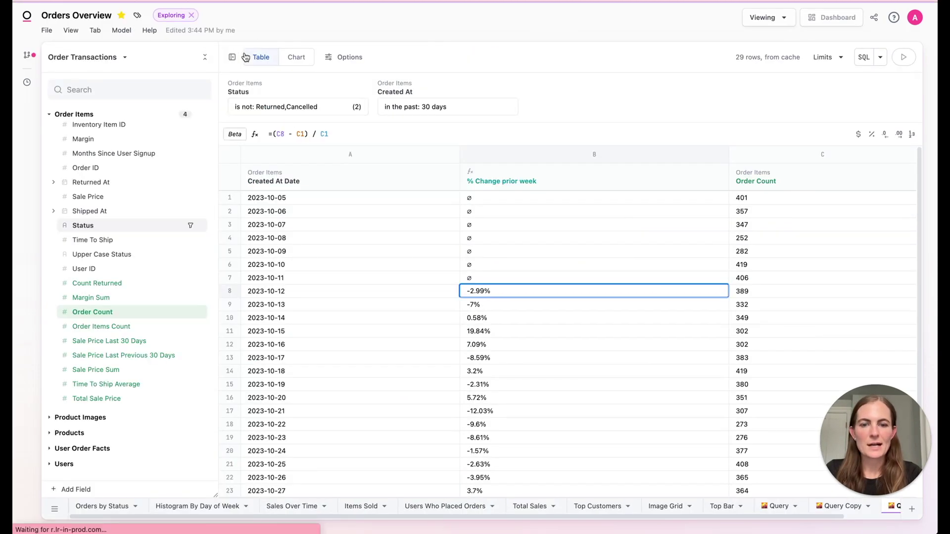
{"action": "left_click", "coordinate": [296, 58]}
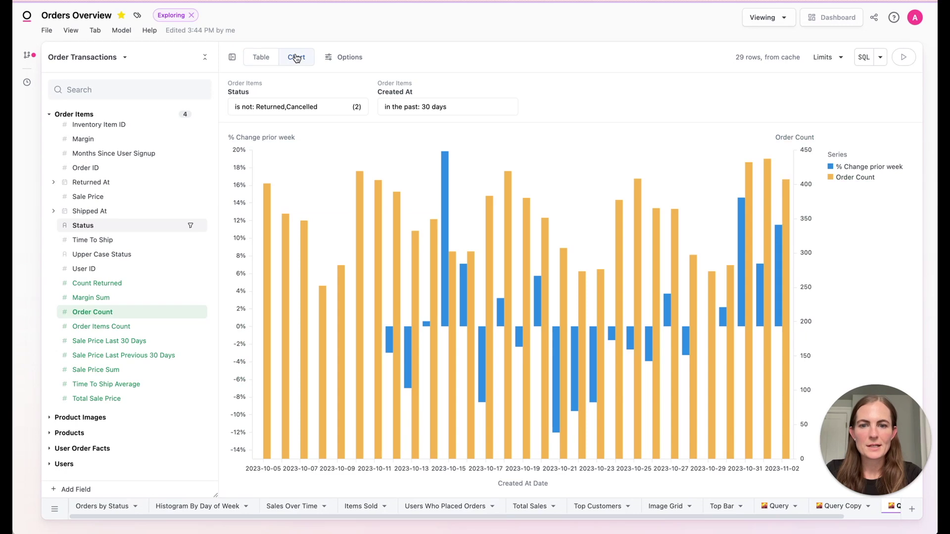
{"action": "mouse_move", "coordinate": [509, 263]}
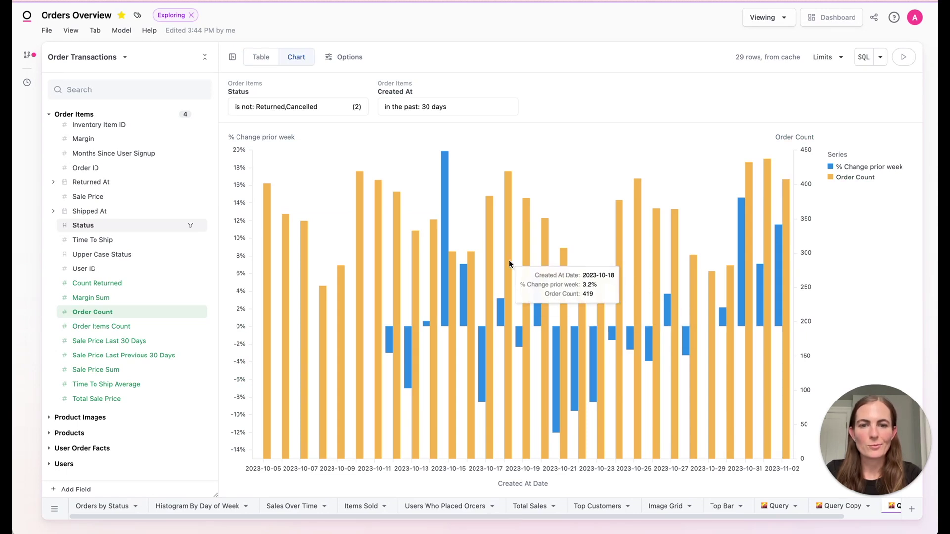
{"action": "left_click", "coordinate": [508, 261]}
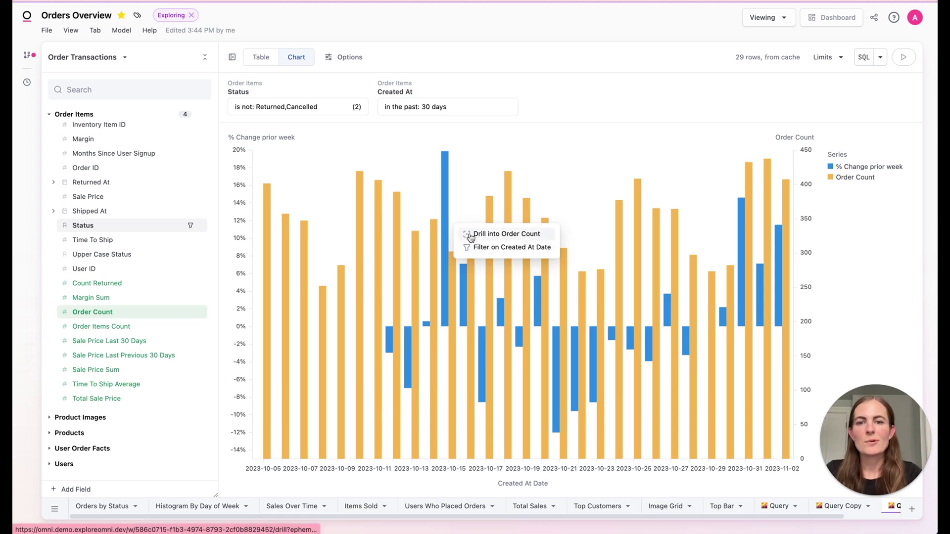
{"action": "left_click", "coordinate": [509, 237]}
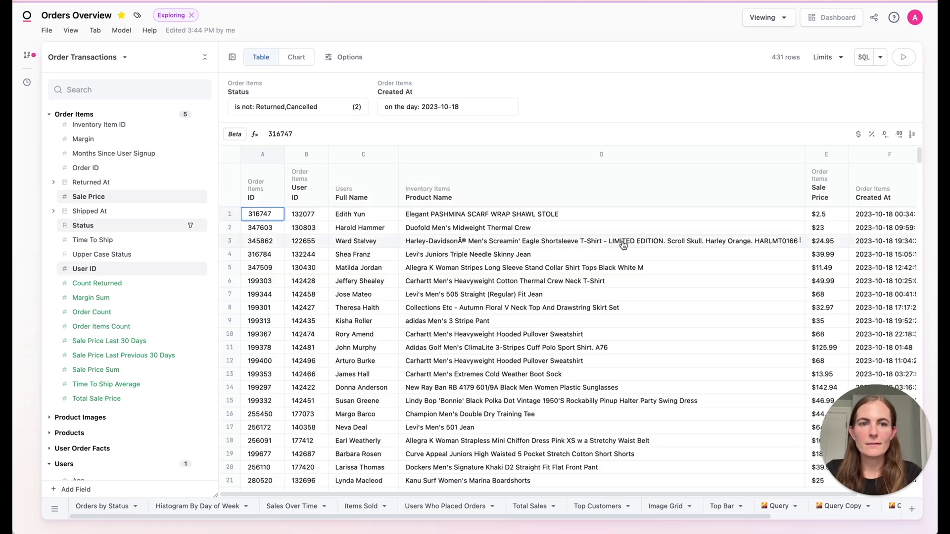
- Add Product Brand and Product Category from Inventory Items to the drilled query and show its SQL
{"action": "scroll", "coordinate": [850, 272], "scroll_direction": "right", "scroll_amount": 3}
{"action": "scroll", "coordinate": [850, 272], "scroll_direction": "left", "scroll_amount": 3}
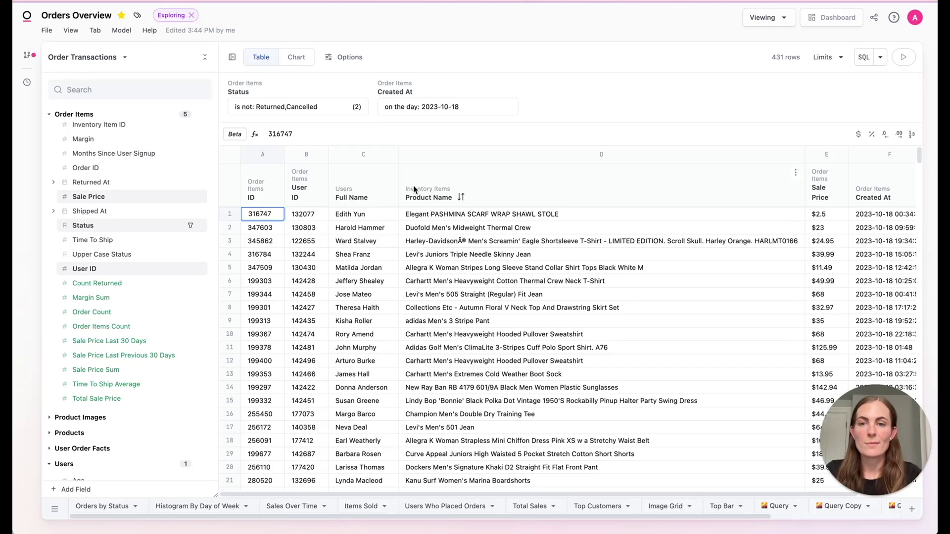
{"action": "scroll", "coordinate": [59, 177], "scroll_direction": "up", "scroll_amount": 5}
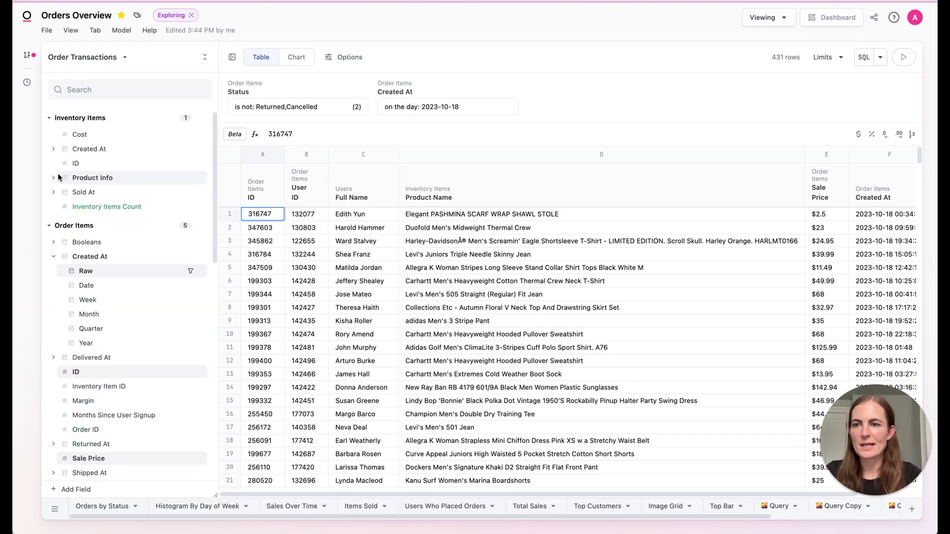
{"action": "left_click", "coordinate": [53, 178]}
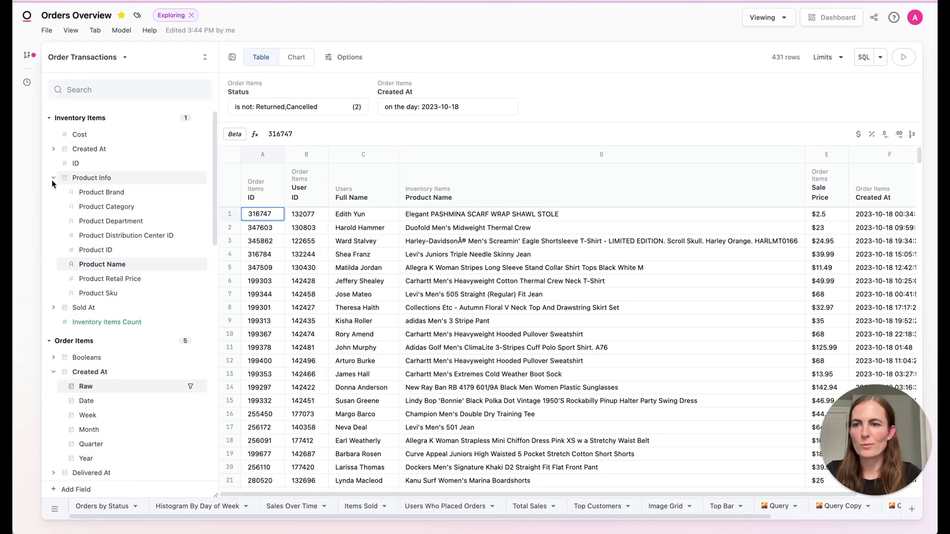
{"action": "left_click", "coordinate": [96, 192]}
{"action": "left_click", "coordinate": [99, 207]}
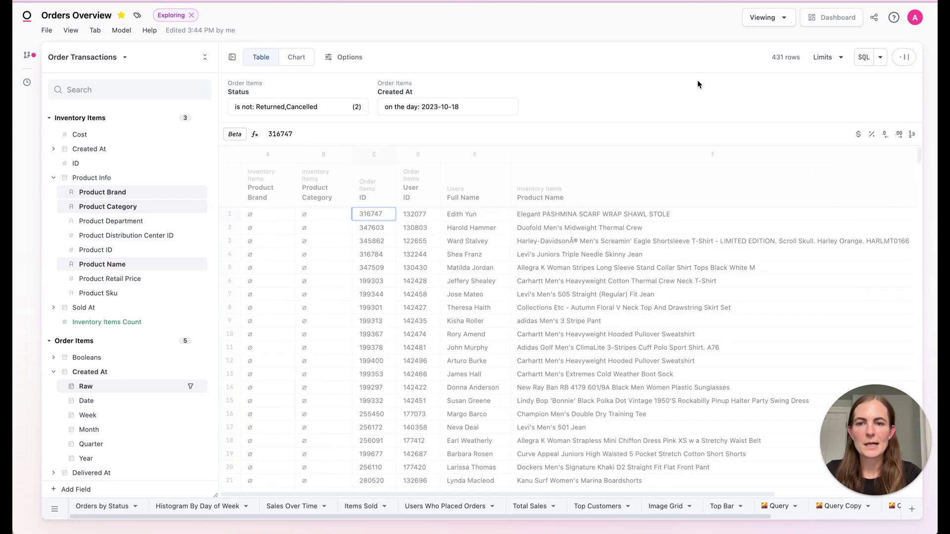
{"action": "left_click", "coordinate": [864, 58]}
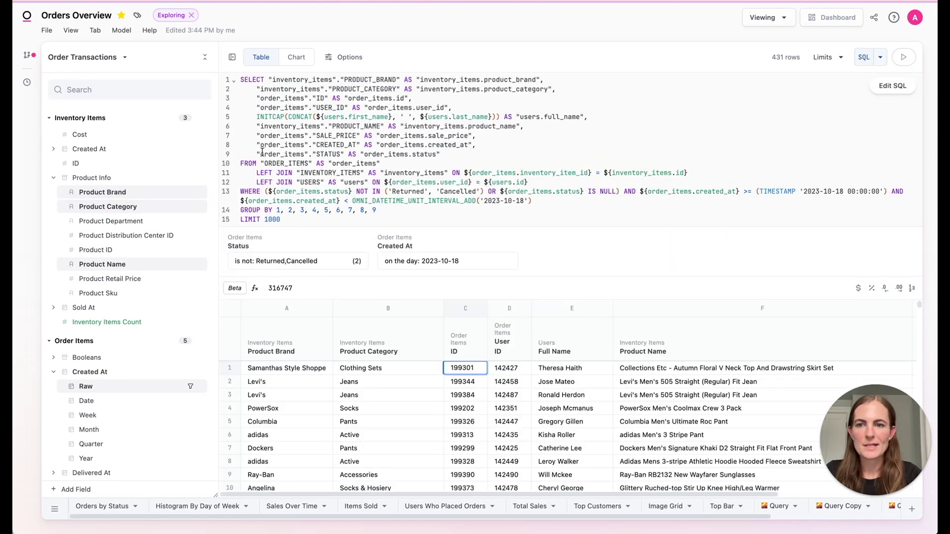
- Examine the LEFT JOIN clauses for INVENTORY_ITEMS and USERS in the drilled query's SQL and hide the SQL
{"action": "left_click_drag", "start_coordinate": [253, 173], "coordinate": [368, 182]}
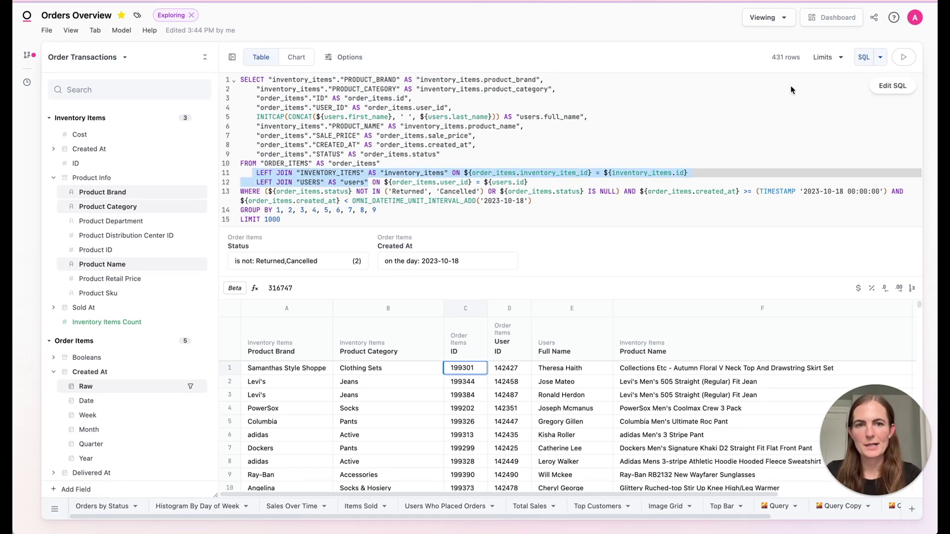
{"action": "left_click", "coordinate": [860, 59]}
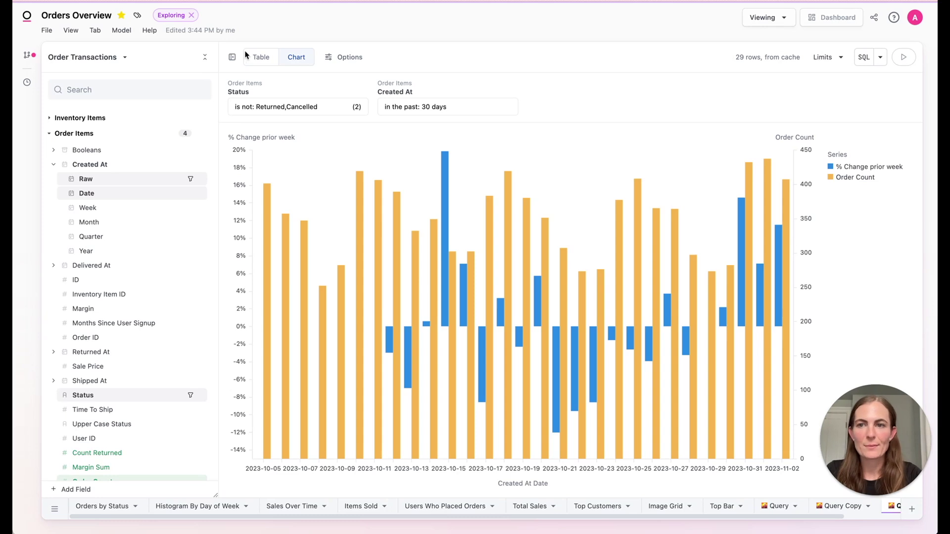
- Show the workbook query as a table, switch the workbook to Editing mode, and save the exploration changes to Orders Overview
{"action": "left_click", "coordinate": [257, 58]}
{"action": "left_click", "coordinate": [783, 23]}
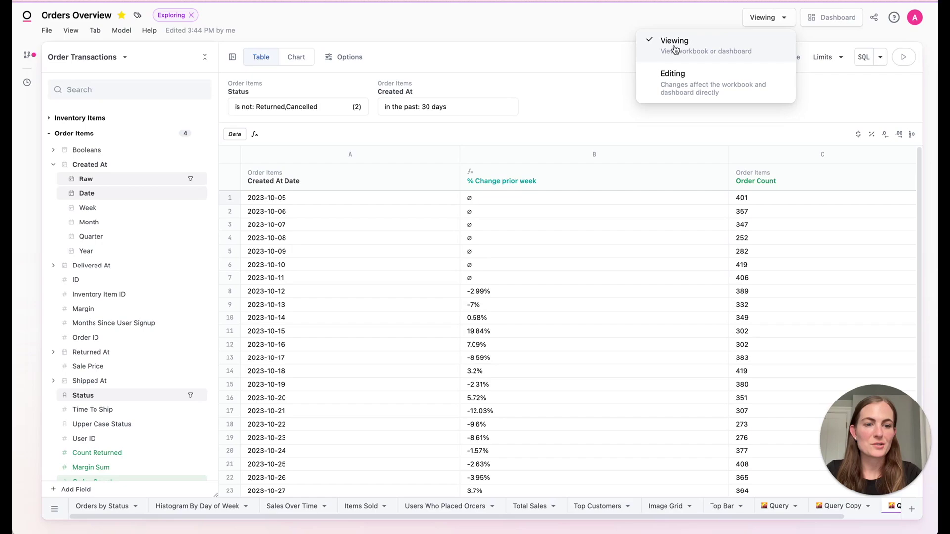
{"action": "left_click", "coordinate": [673, 73]}
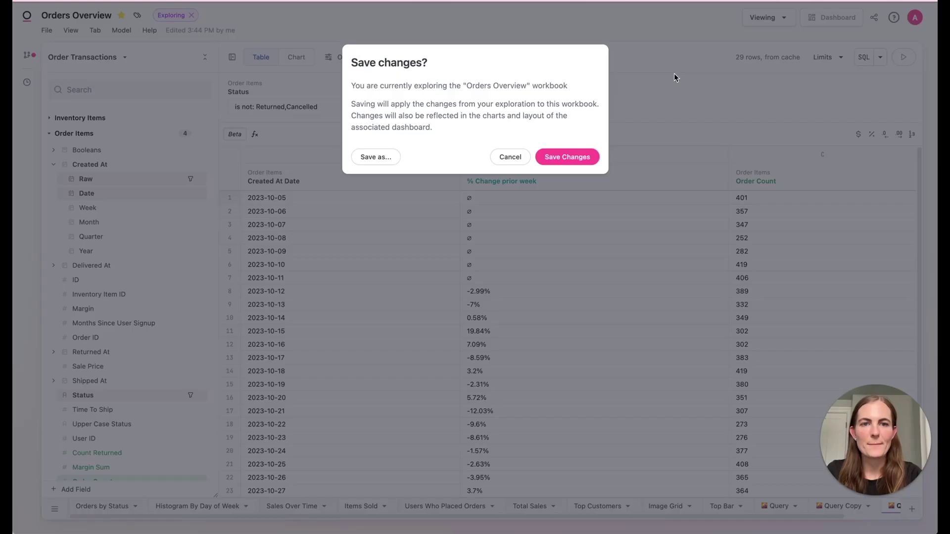
{"action": "left_click", "coordinate": [572, 157]}
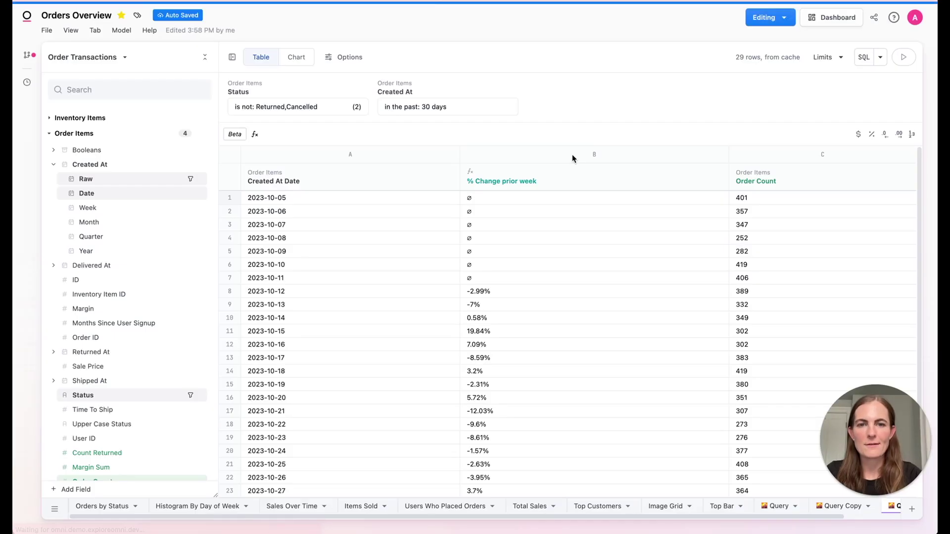
- Open the Orders Overview dashboard and examine its tiles, including the Query, Query Copy and Query Copy 1 charts
{"action": "left_click", "coordinate": [841, 18]}
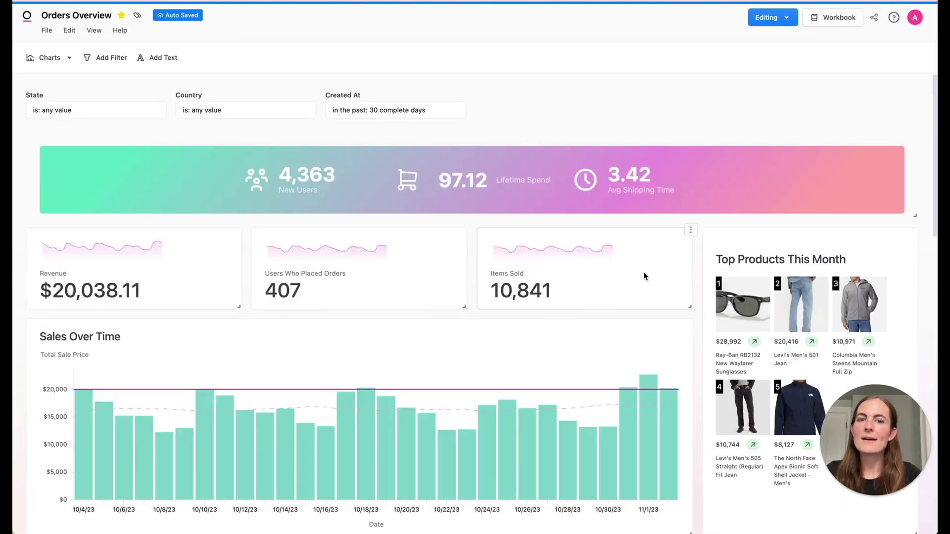
{"action": "scroll", "coordinate": [644, 275], "scroll_direction": "down", "scroll_amount": 3}
{"action": "scroll", "coordinate": [643, 272], "scroll_direction": "down", "scroll_amount": 9}
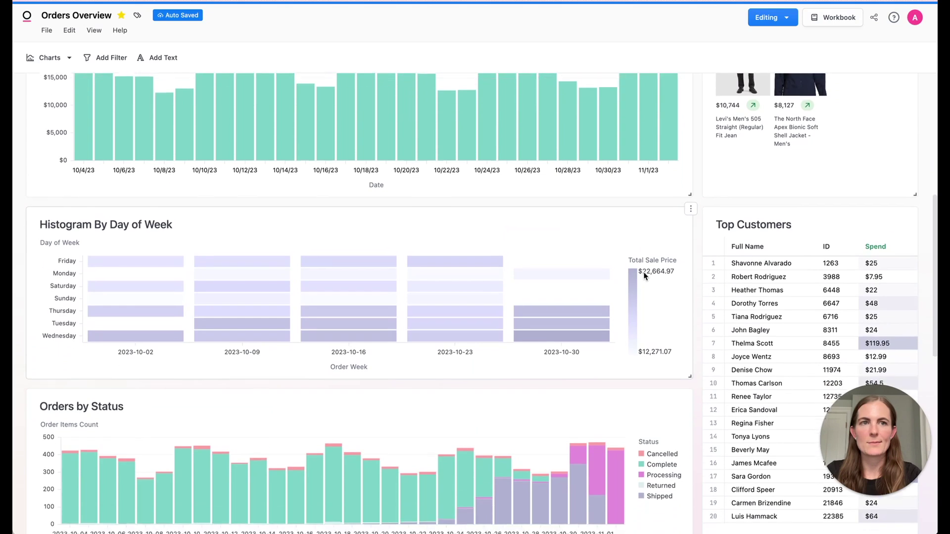
{"action": "scroll", "coordinate": [643, 272], "scroll_direction": "down", "scroll_amount": 4}
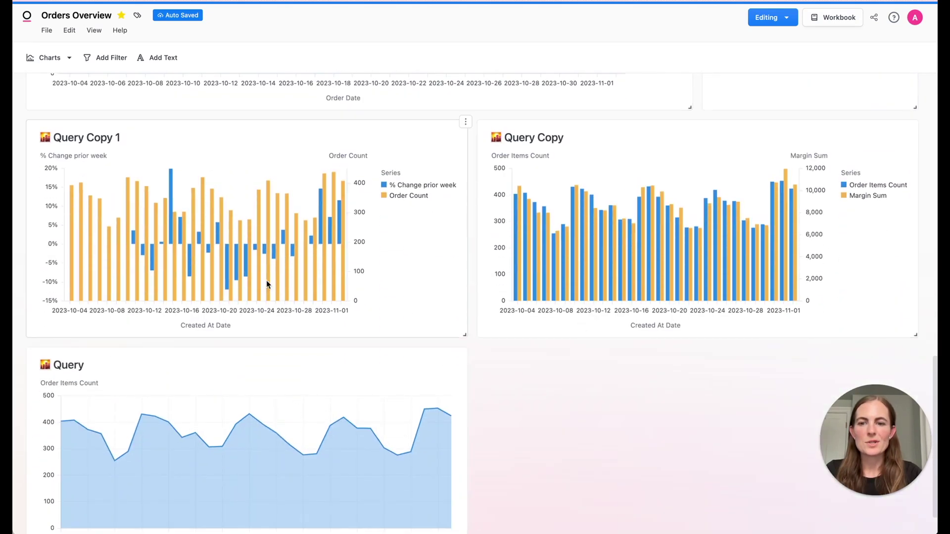
{"action": "scroll", "coordinate": [395, 290], "scroll_direction": "down", "scroll_amount": 1}
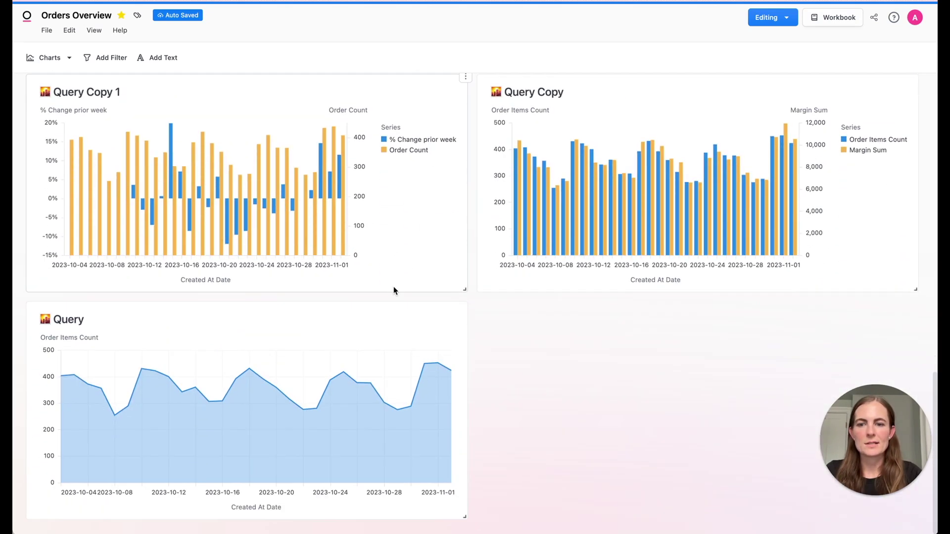
{"action": "scroll", "coordinate": [375, 264], "scroll_direction": "up", "scroll_amount": 14}
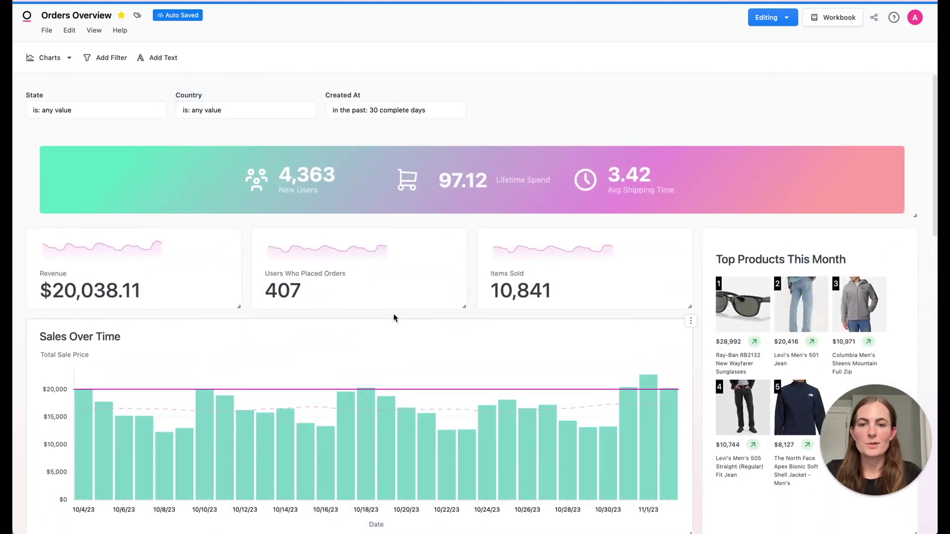
{"action": "scroll", "coordinate": [394, 319], "scroll_direction": "down", "scroll_amount": 10}
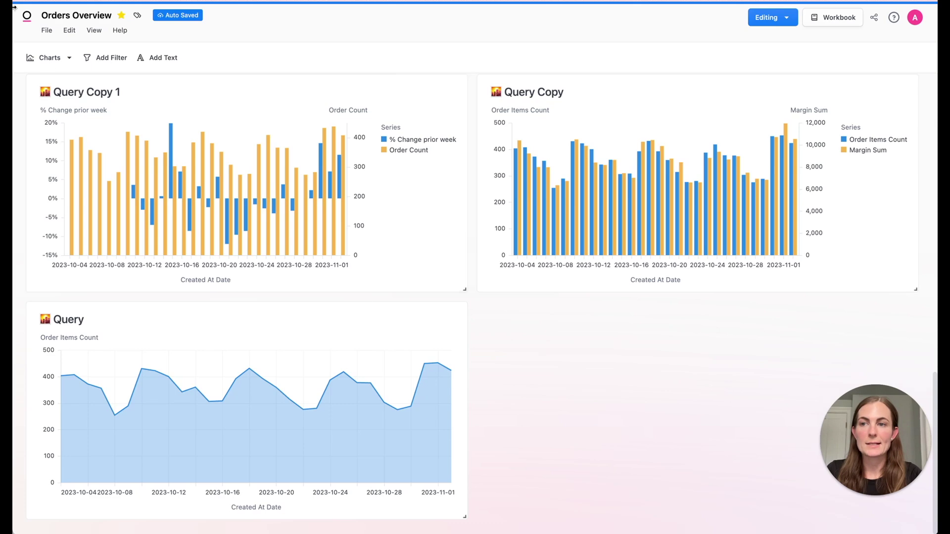
- Start a new delivery for the Orders Overview dashboard with a Weekly schedule and close it without saving
{"action": "left_click", "coordinate": [44, 31]}
{"action": "left_click", "coordinate": [63, 107]}
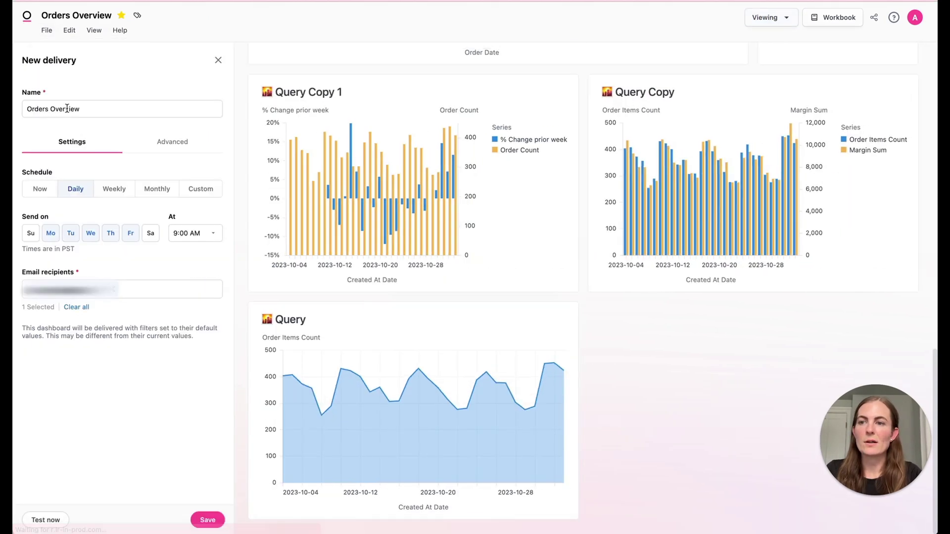
{"action": "left_click", "coordinate": [117, 192]}
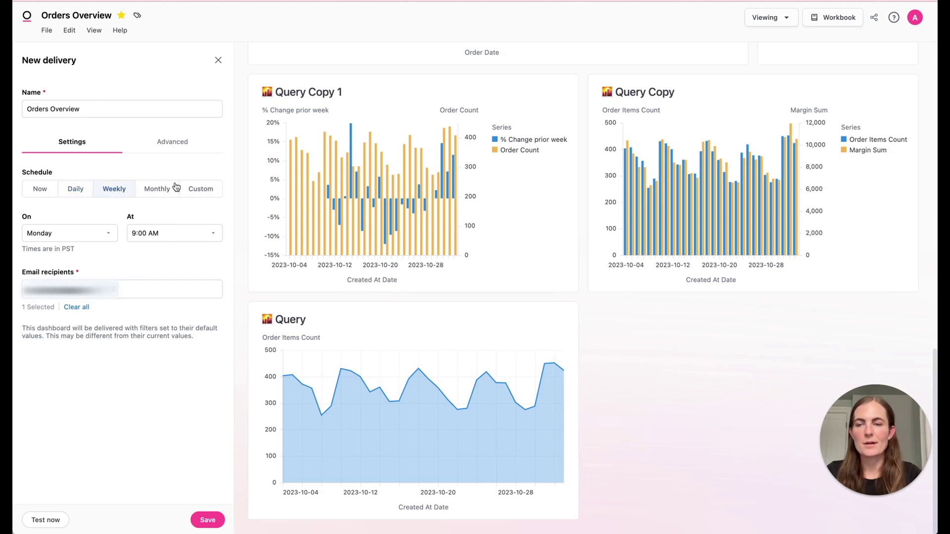
{"action": "left_click", "coordinate": [218, 60]}
{"action": "left_click", "coordinate": [220, 60]}
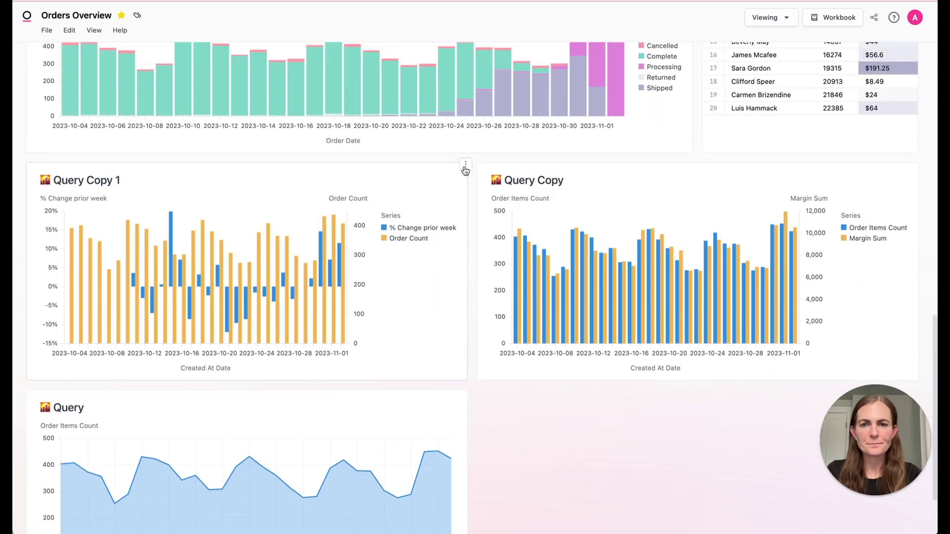
- Examine the explore and download options and the applied filters of the Query Copy 1 dashboard tile
{"action": "left_click", "coordinate": [466, 166]}
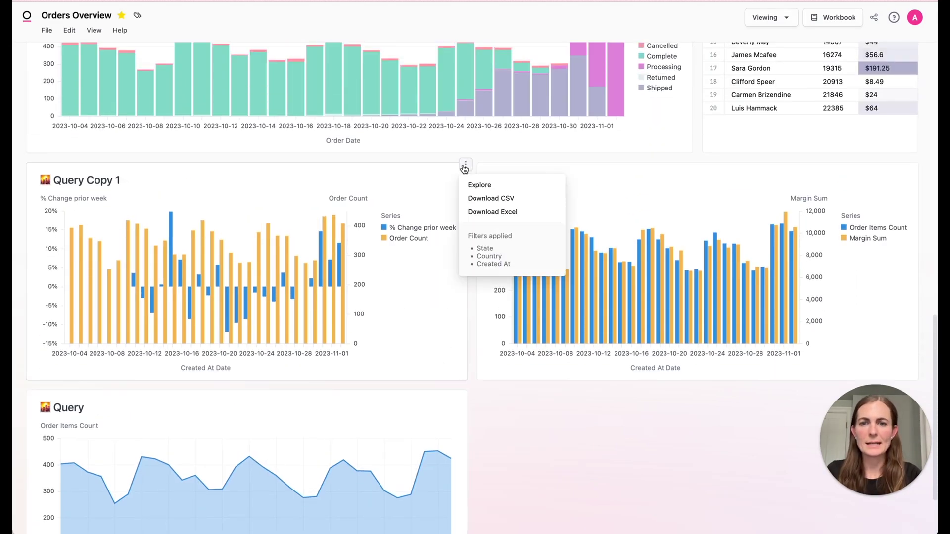
{"action": "left_click", "coordinate": [501, 421]}
{"action": "scroll", "coordinate": [501, 421], "scroll_direction": "up", "scroll_amount": 15}
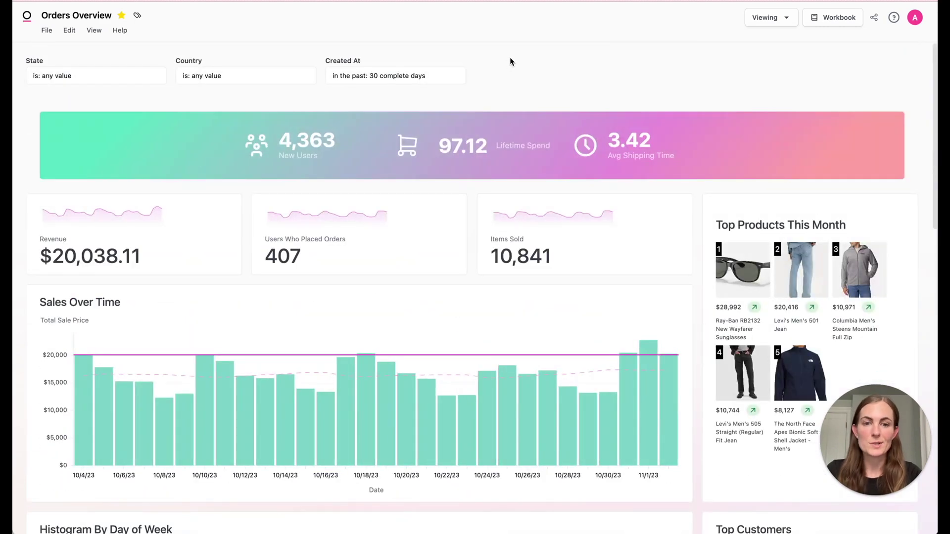
- Switch to Salesforce and examine the embedded Pipeline Insights dashboard, including its Quarterly KPI Tracking section
{"action": "scroll", "coordinate": [509, 58], "scroll_direction": "down", "scroll_amount": 2}
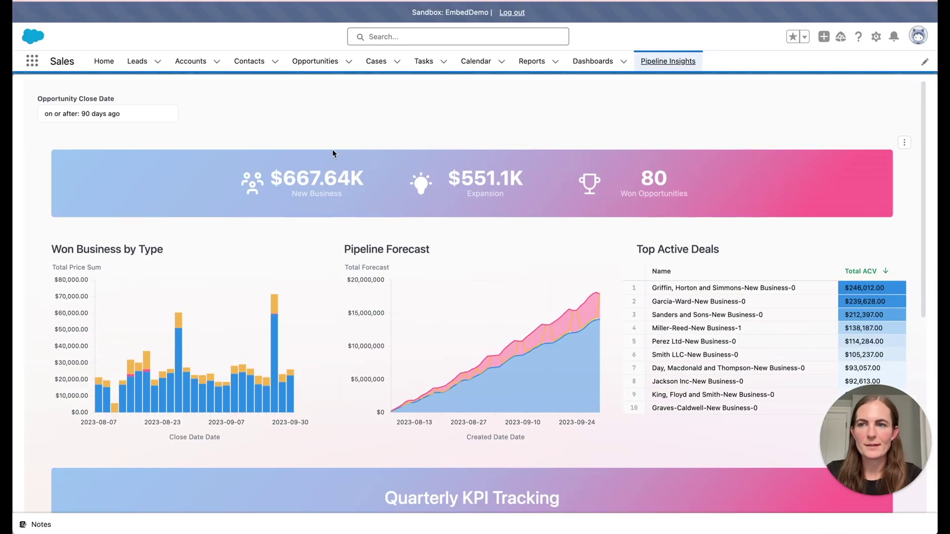
{"action": "scroll", "coordinate": [267, 193], "scroll_direction": "down", "scroll_amount": 10}
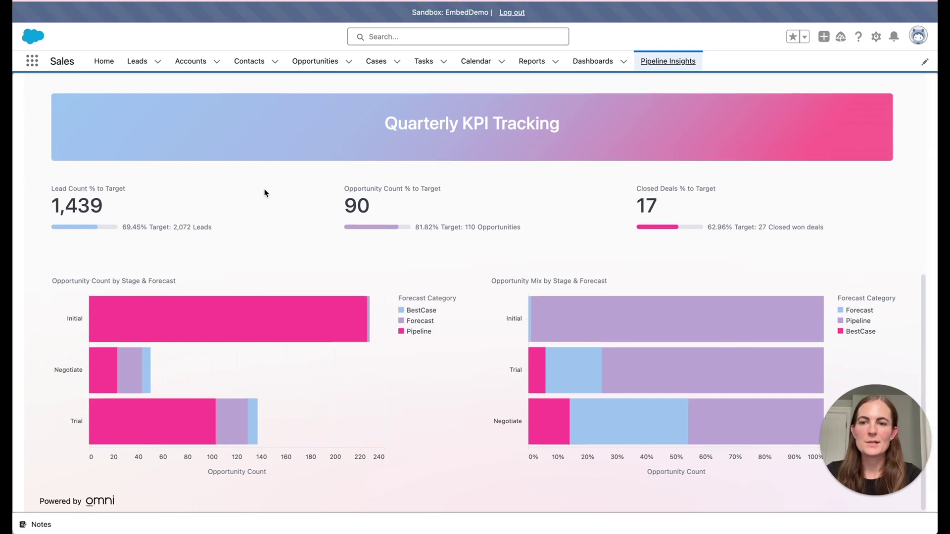
{"action": "scroll", "coordinate": [264, 193], "scroll_direction": "up", "scroll_amount": 8}
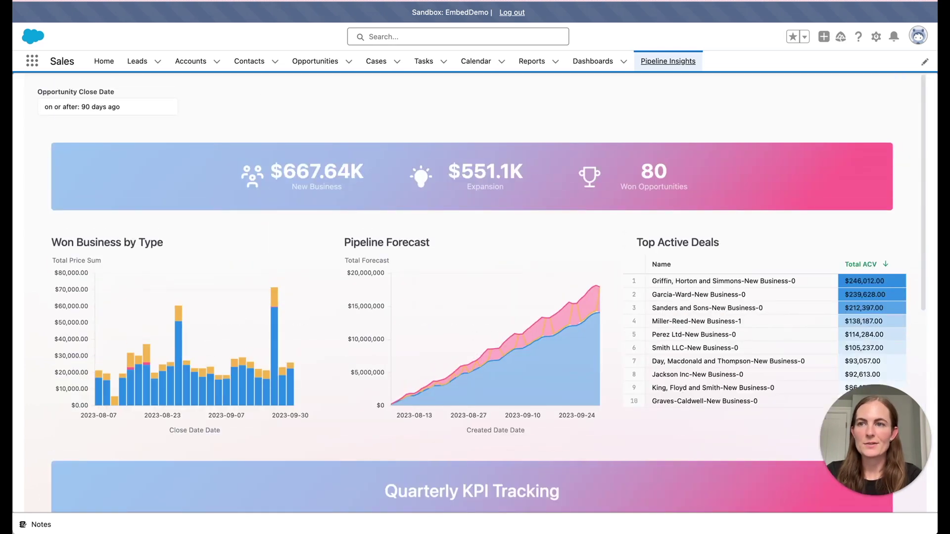